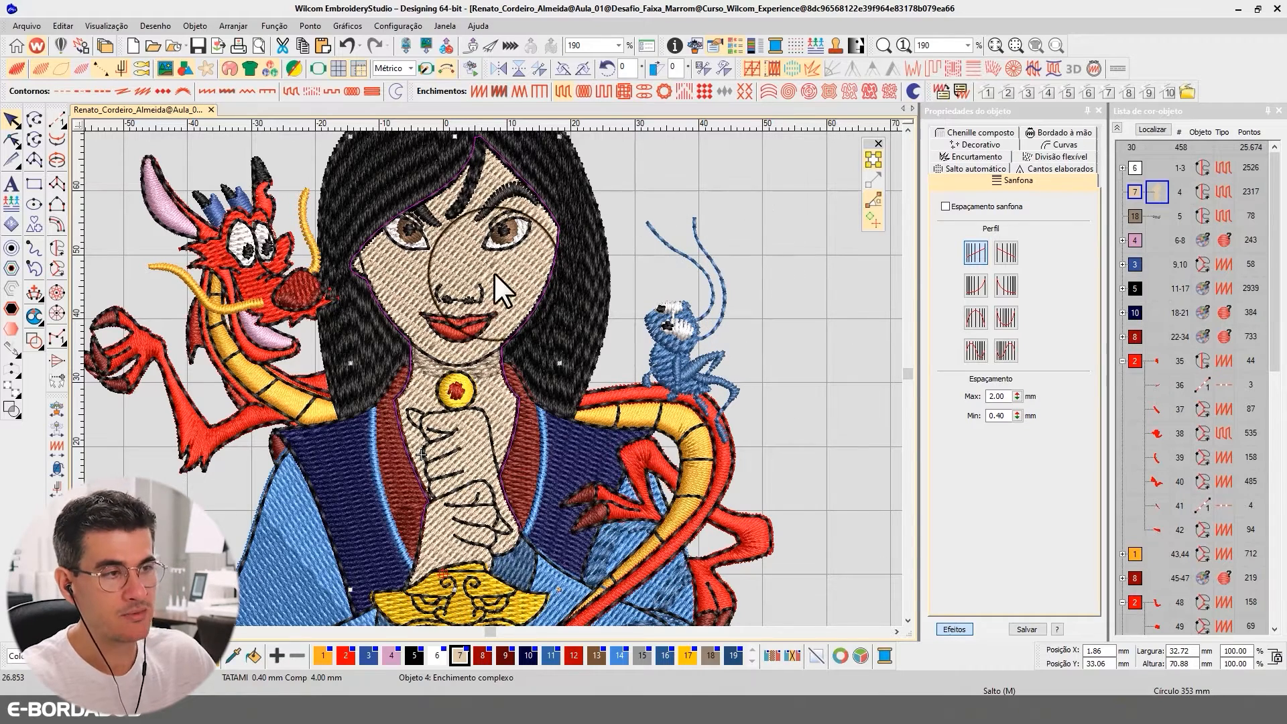
# Duplicate the face and hands skin fill and delete the copy's outline nodes around the face
pyautogui.hotkey('ctrl', 'd')
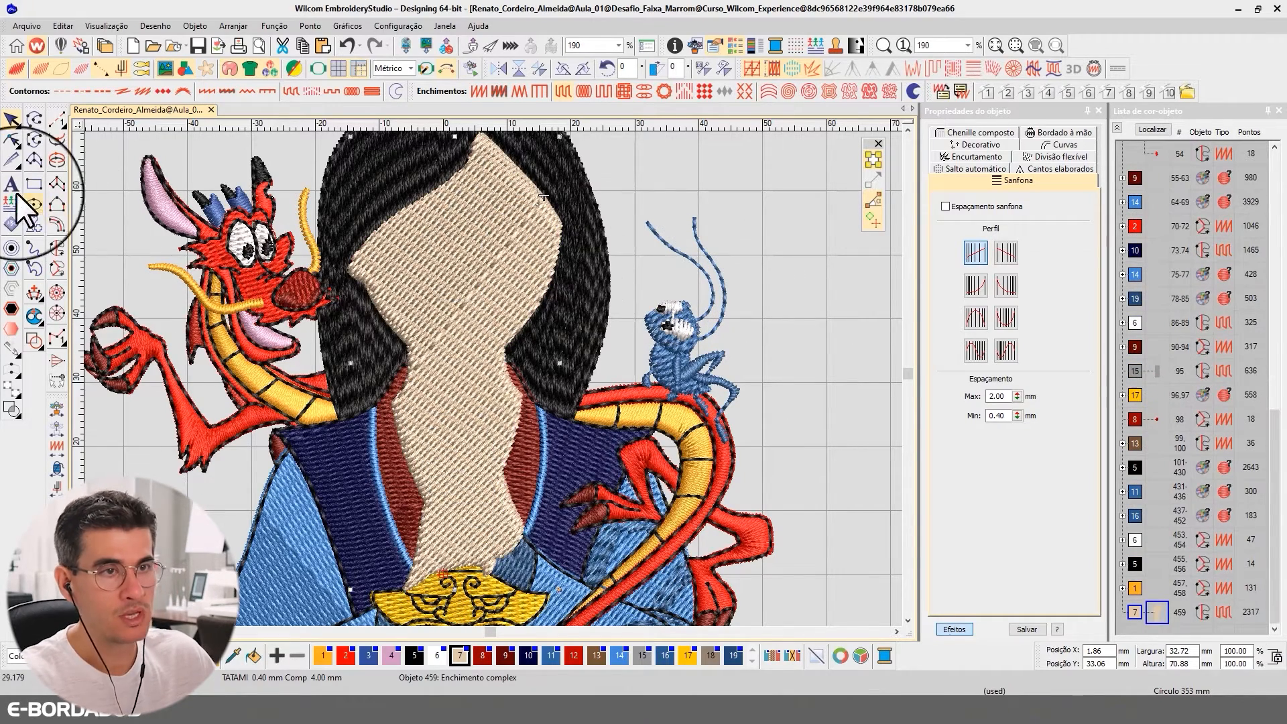
pyautogui.click(11, 141)
pyautogui.moveTo(796, 336); pyautogui.dragTo(351, 201)
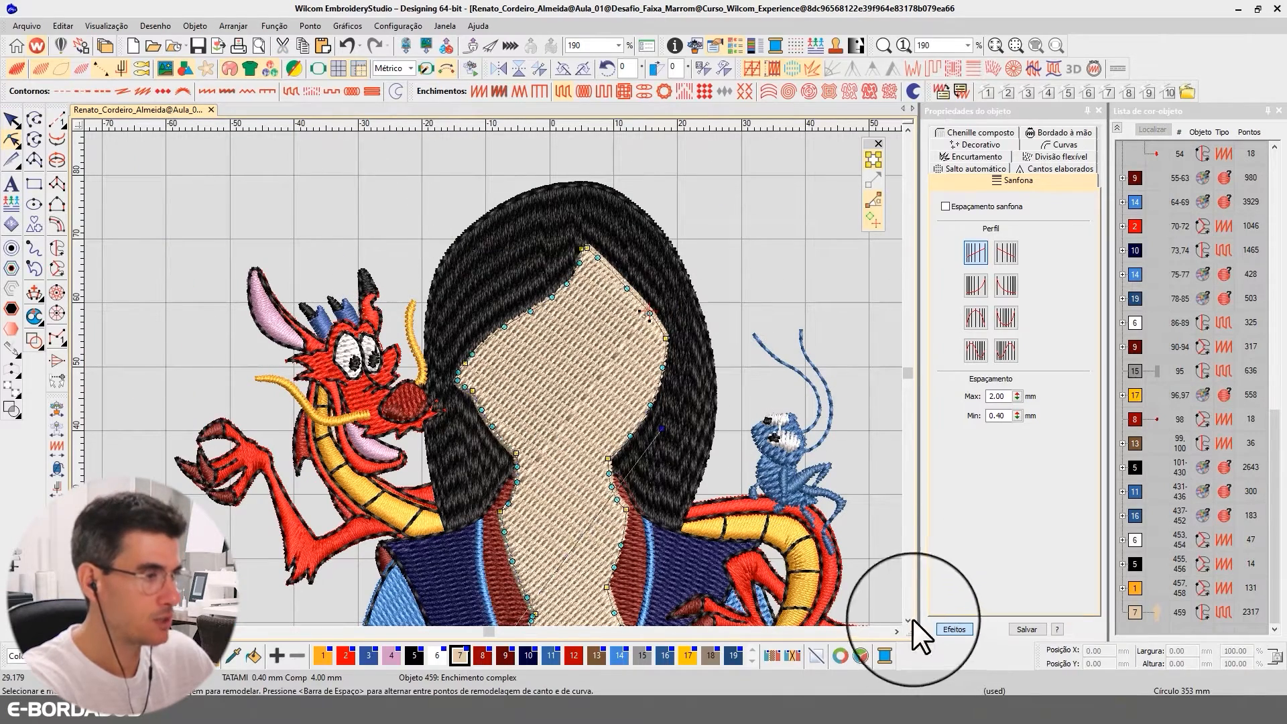
pyautogui.moveTo(737, 232); pyautogui.dragTo(381, 401)
pyautogui.press('Delete')
pyautogui.moveTo(783, 318); pyautogui.dragTo(422, 459)
pyautogui.scroll(-3, 903, 622)
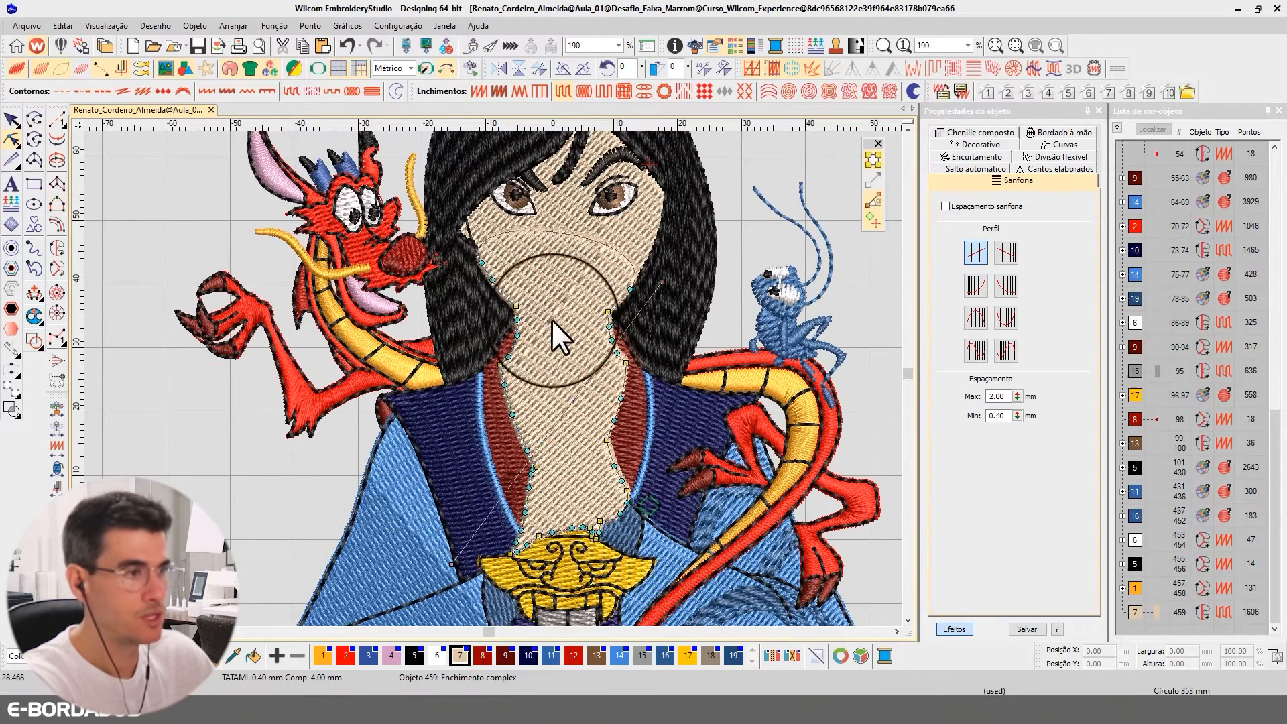
pyautogui.click(561, 339)
# Recolour the duplicated fill with colour 12 and move it in the stitching sequence to directly after objects 55-63
pyautogui.click(12, 121)
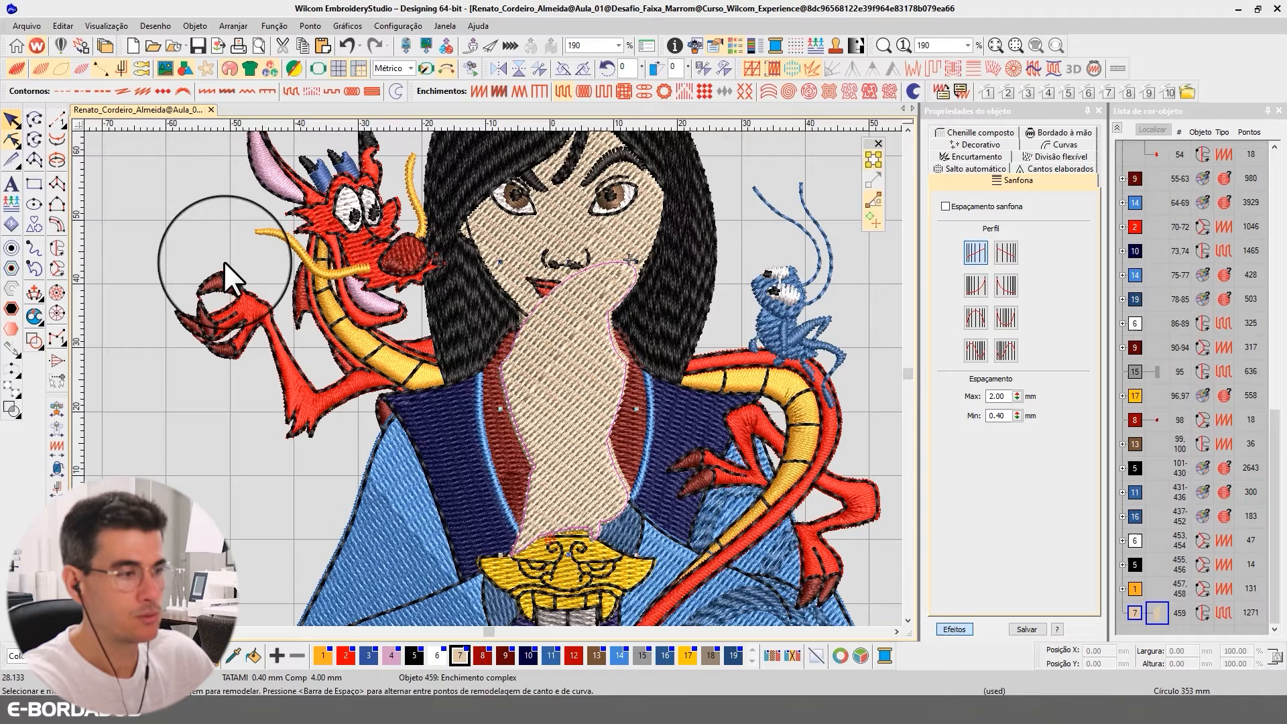
pyautogui.click(573, 655)
pyautogui.moveTo(1148, 606)
pyautogui.mouseDown()
pyautogui.moveTo(1158, 373)
pyautogui.moveTo(1130, 191)
pyautogui.moveTo(1104, 199)
pyautogui.mouseUp()
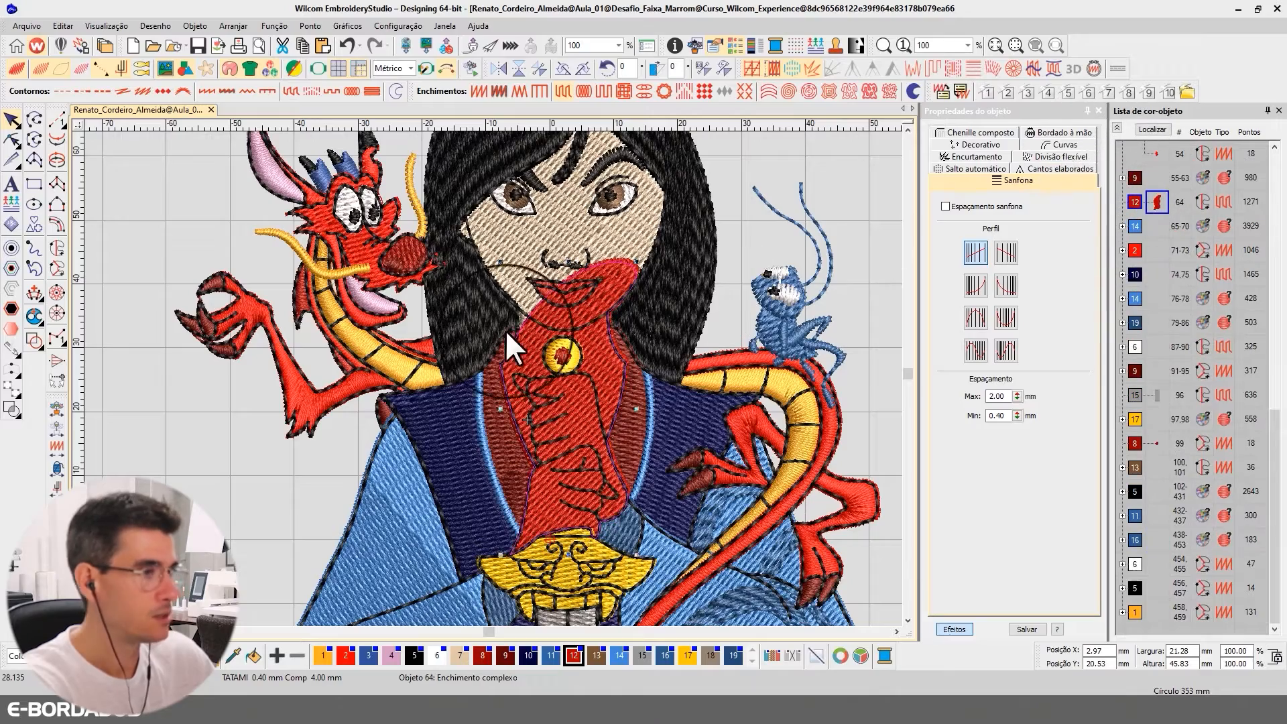
# Delete the duplicated fill's remaining outline nodes at the mouth and along the collar edge on the dragon's side
pyautogui.scroll(2, 489, 377)
pyautogui.click(12, 139)
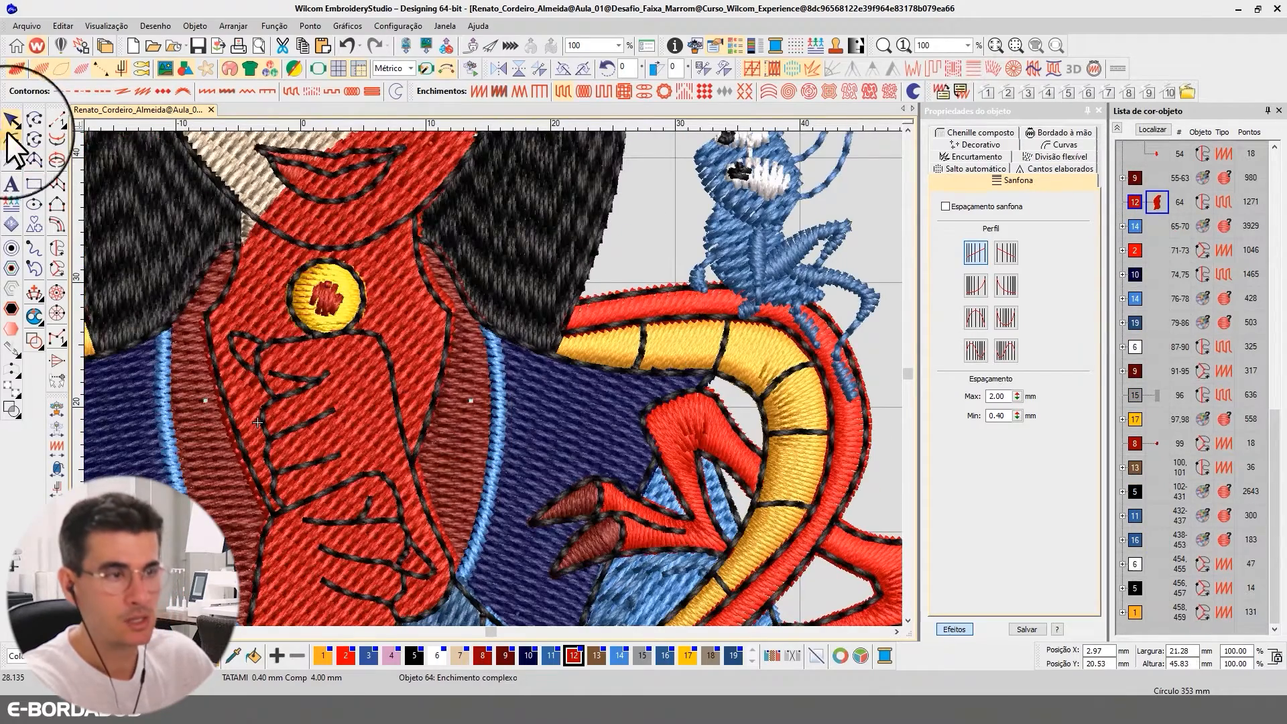
pyautogui.click(248, 496)
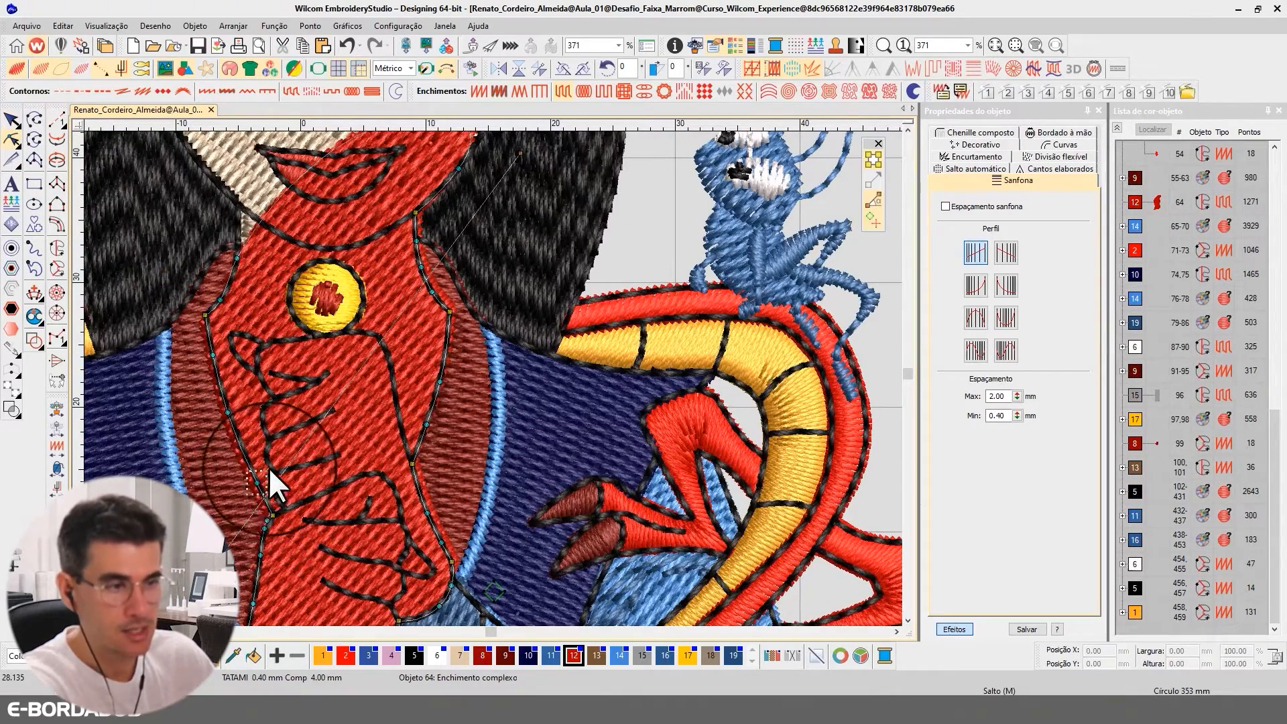
pyautogui.moveTo(268, 466); pyautogui.dragTo(267, 225)
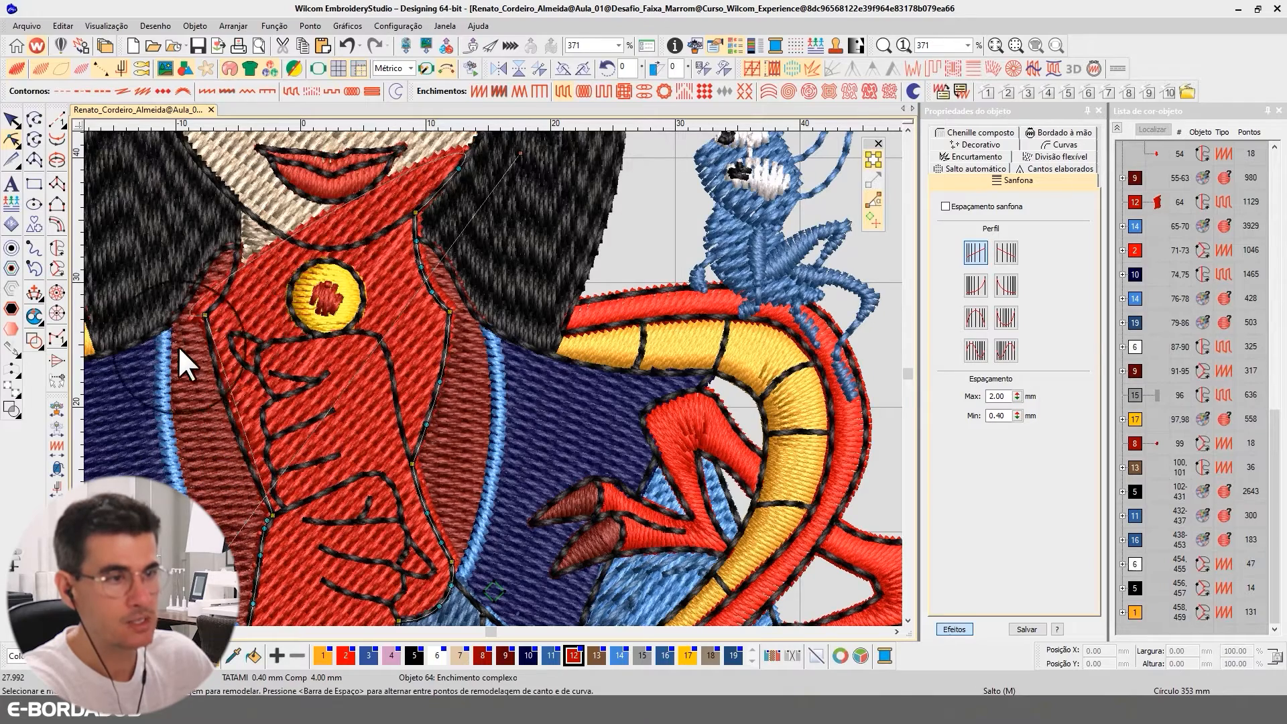
pyautogui.click(206, 315)
pyautogui.press('Delete')
# Delete the duplicated fill's outline nodes along the neck and collar edge on the cricket's side
pyautogui.click(490, 348)
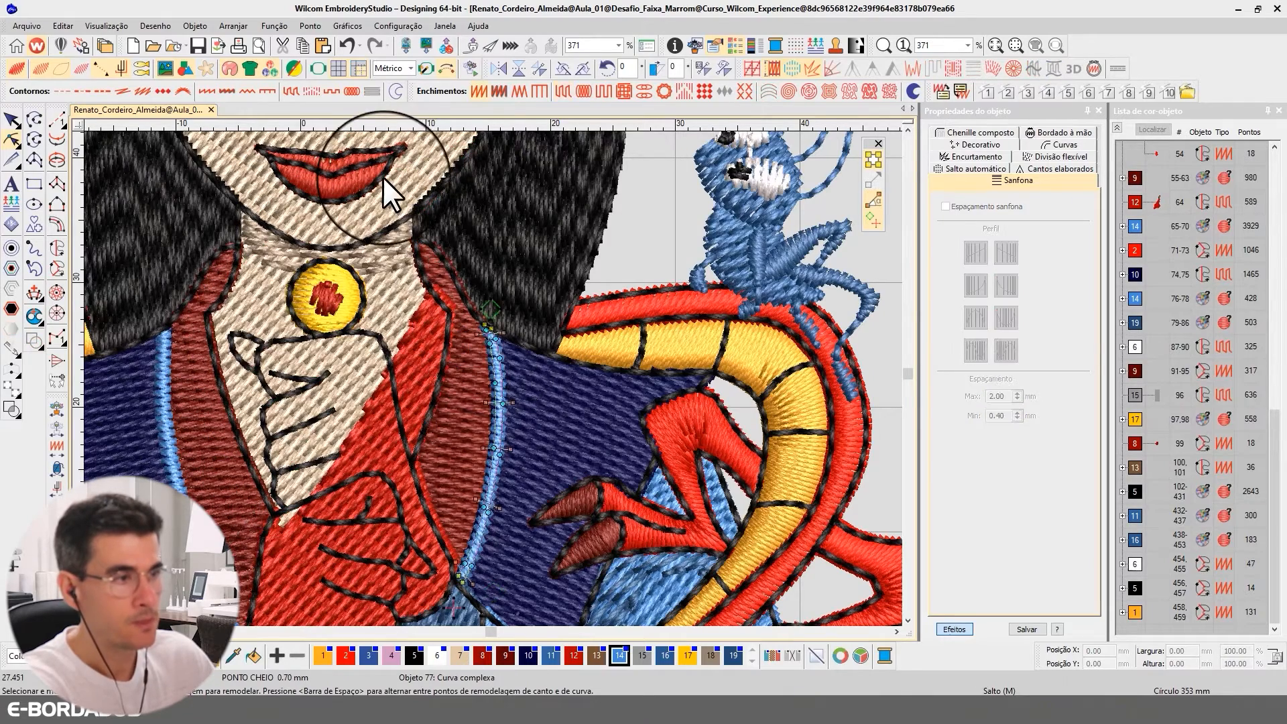
pyautogui.click(410, 311)
pyautogui.click(472, 335)
pyautogui.moveTo(391, 204); pyautogui.dragTo(464, 326)
pyautogui.press('Delete')
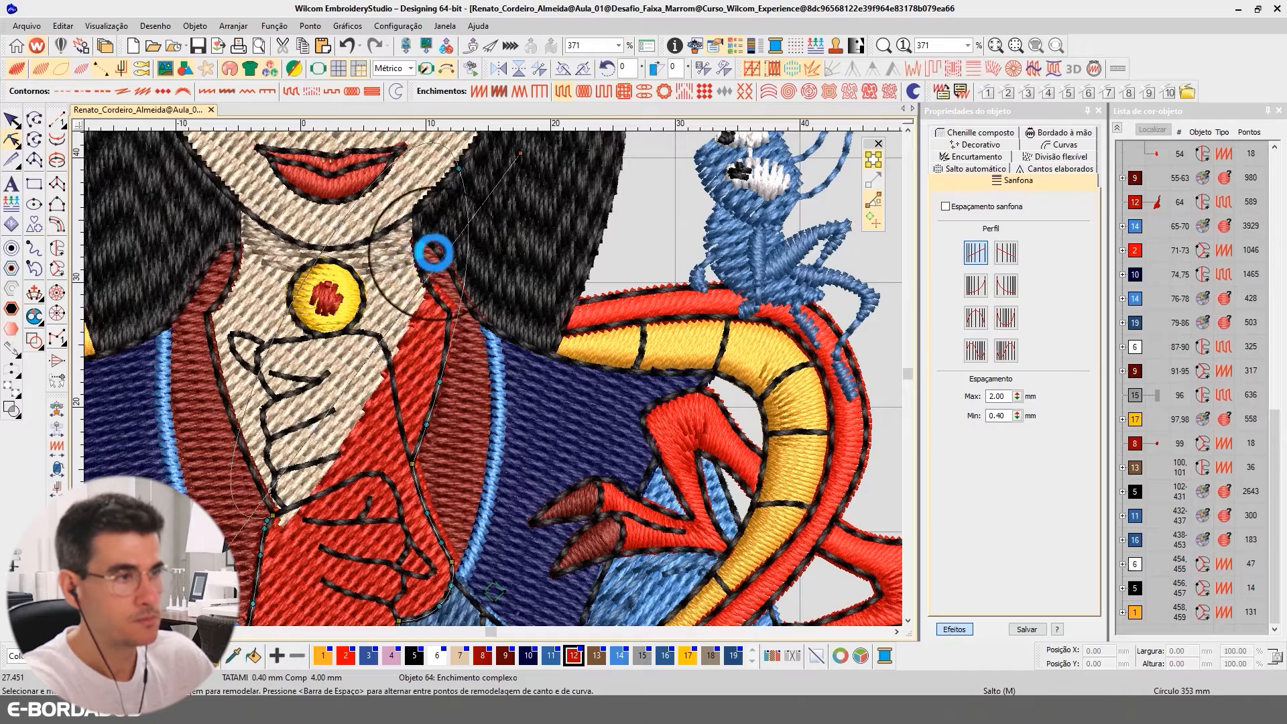
pyautogui.click(458, 169)
pyautogui.press('Delete')
pyautogui.click(439, 380)
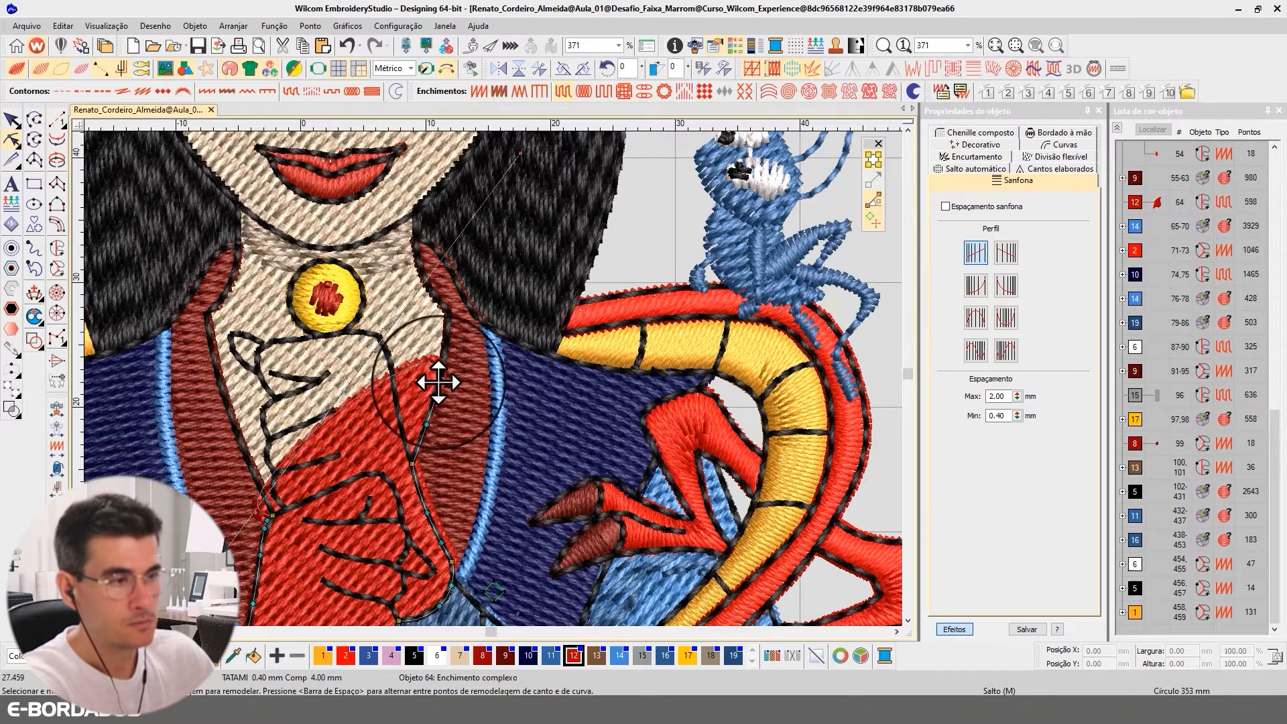
pyautogui.press('Delete')
pyautogui.click(427, 424)
pyautogui.press('Delete')
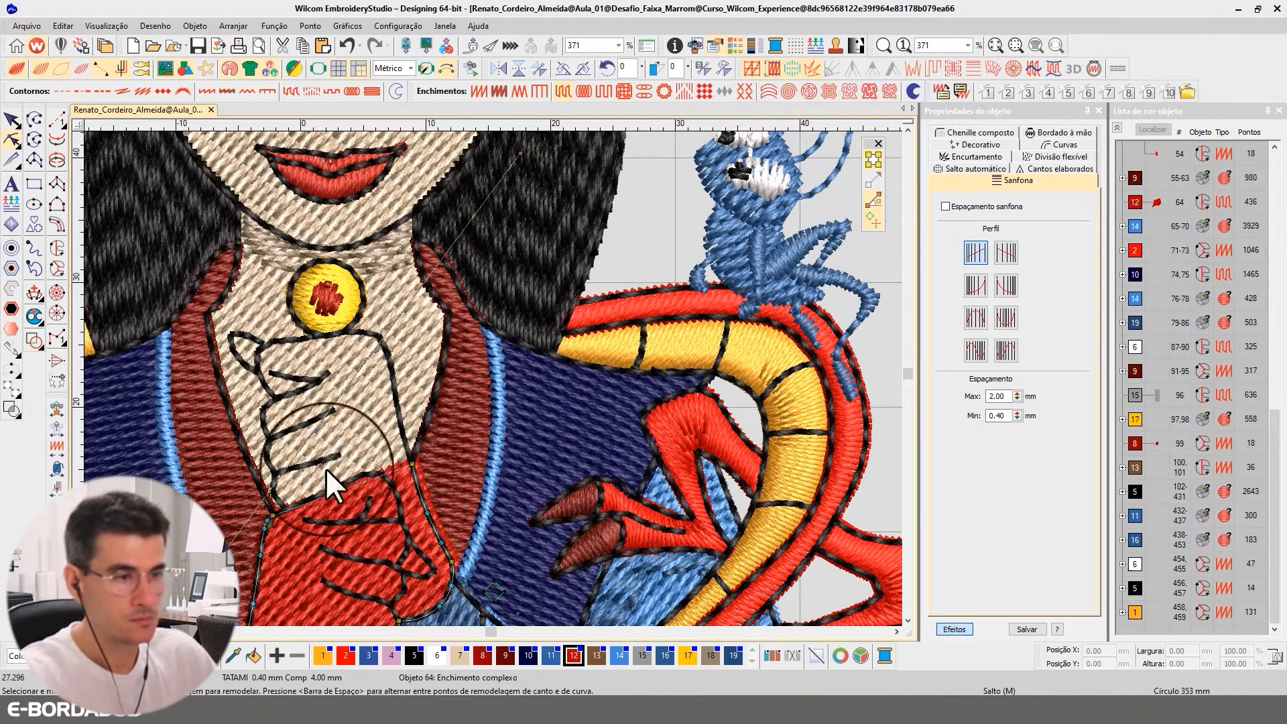
# Reshape the upper edge of the duplicated fill to follow the top of the clasped hands and reach the fingertip
pyautogui.moveTo(409, 462); pyautogui.dragTo(386, 353)
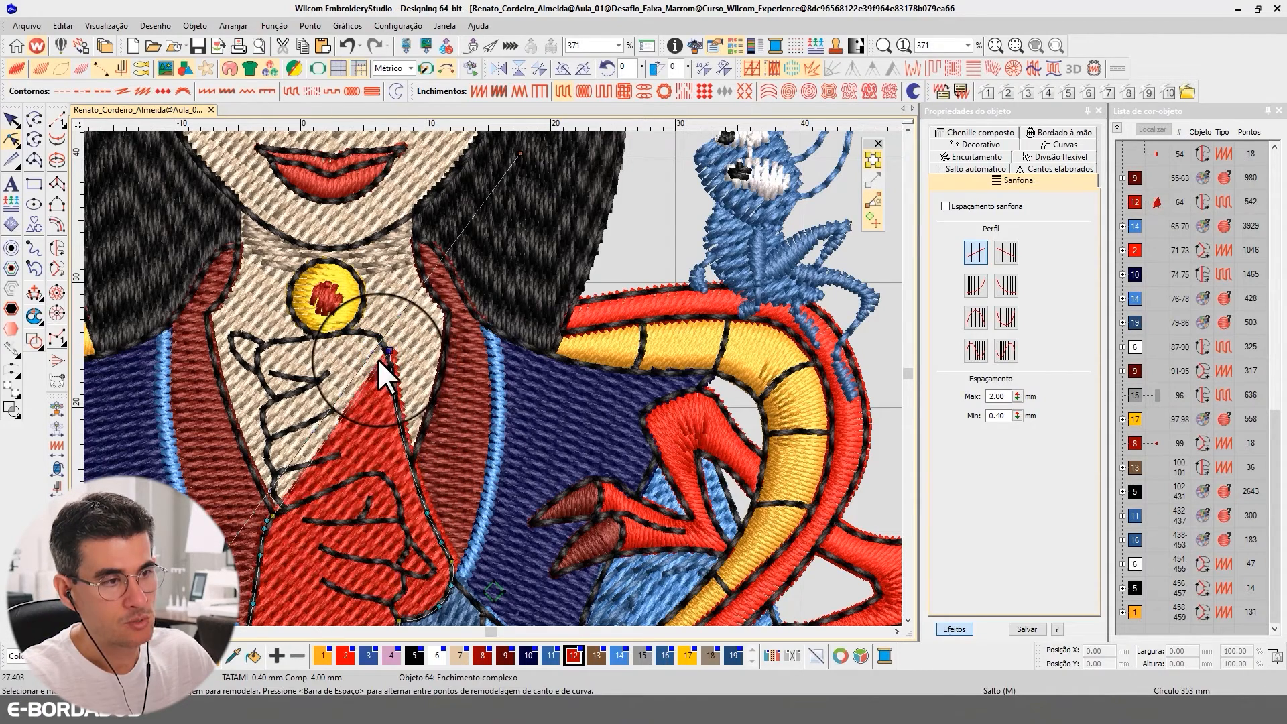
pyautogui.moveTo(268, 352); pyautogui.dragTo(359, 330)
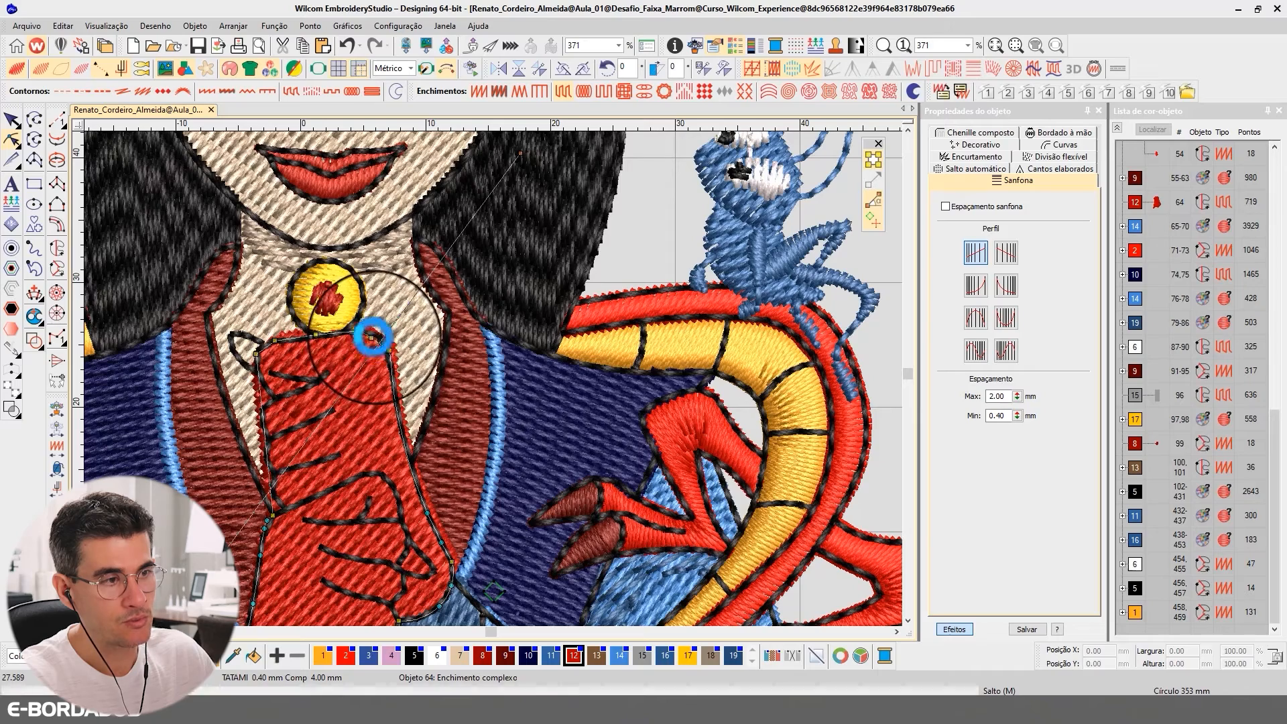
pyautogui.moveTo(259, 352); pyautogui.dragTo(238, 334)
pyautogui.click(262, 338)
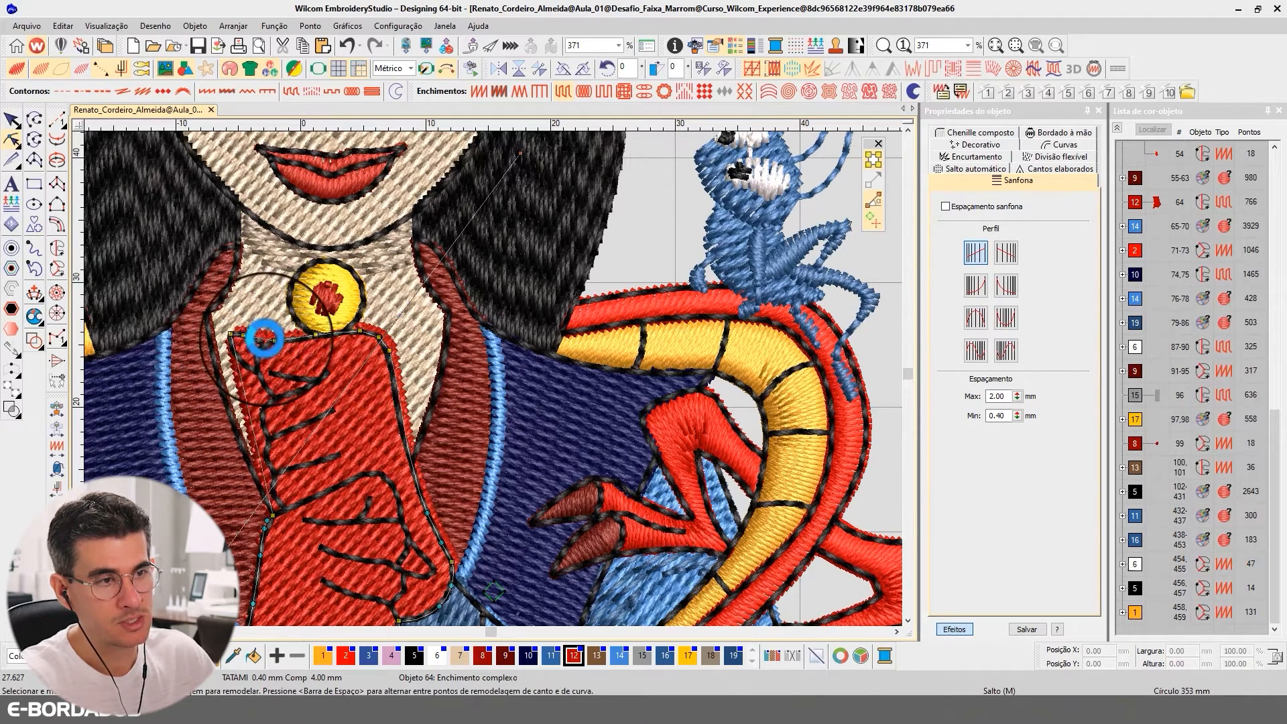
# Add and move outline nodes so the duplicated fill follows the fingertip and finger edge down to the wrist
pyautogui.moveTo(259, 340); pyautogui.dragTo(232, 351)
pyautogui.click(238, 369)
pyautogui.click(245, 352)
pyautogui.click(263, 411)
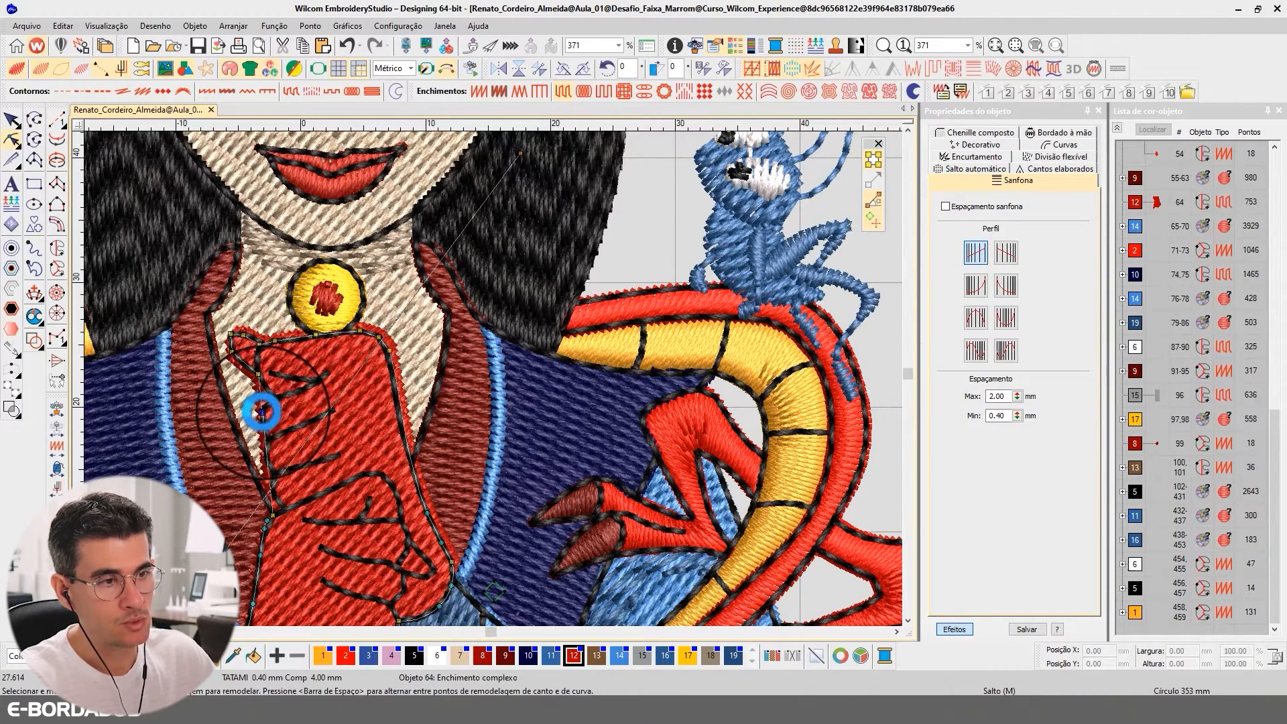
pyautogui.click(261, 396)
pyautogui.moveTo(265, 399); pyautogui.dragTo(287, 512)
pyautogui.click(275, 502)
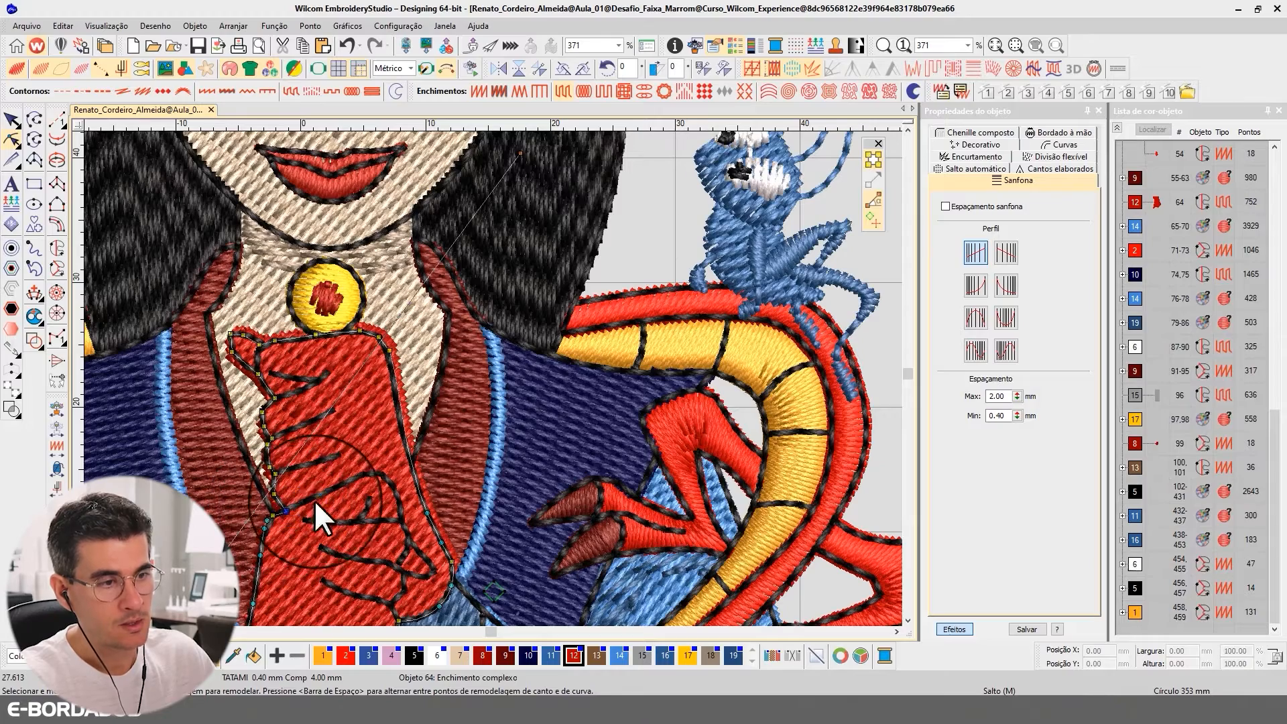
pyautogui.click(907, 620)
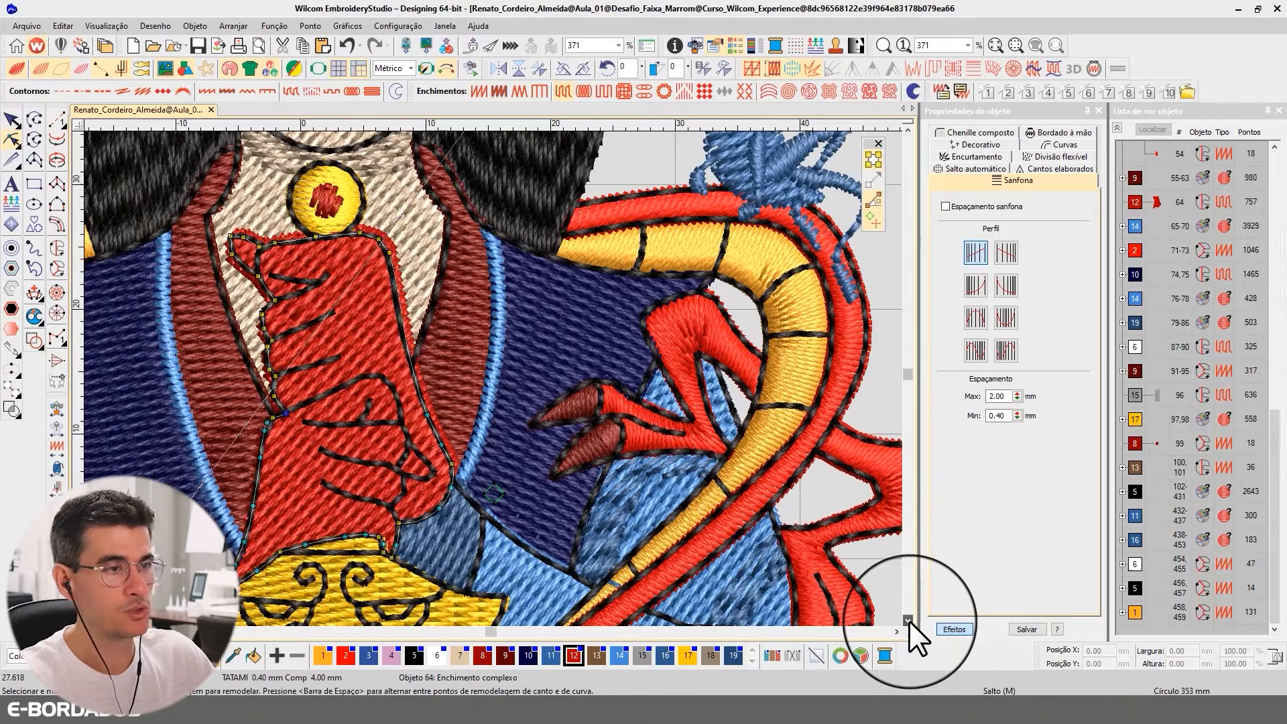
# Set the hand fill's pull compensation to 0.17 mm and recolour it with skin colour 7
pyautogui.click(13, 122)
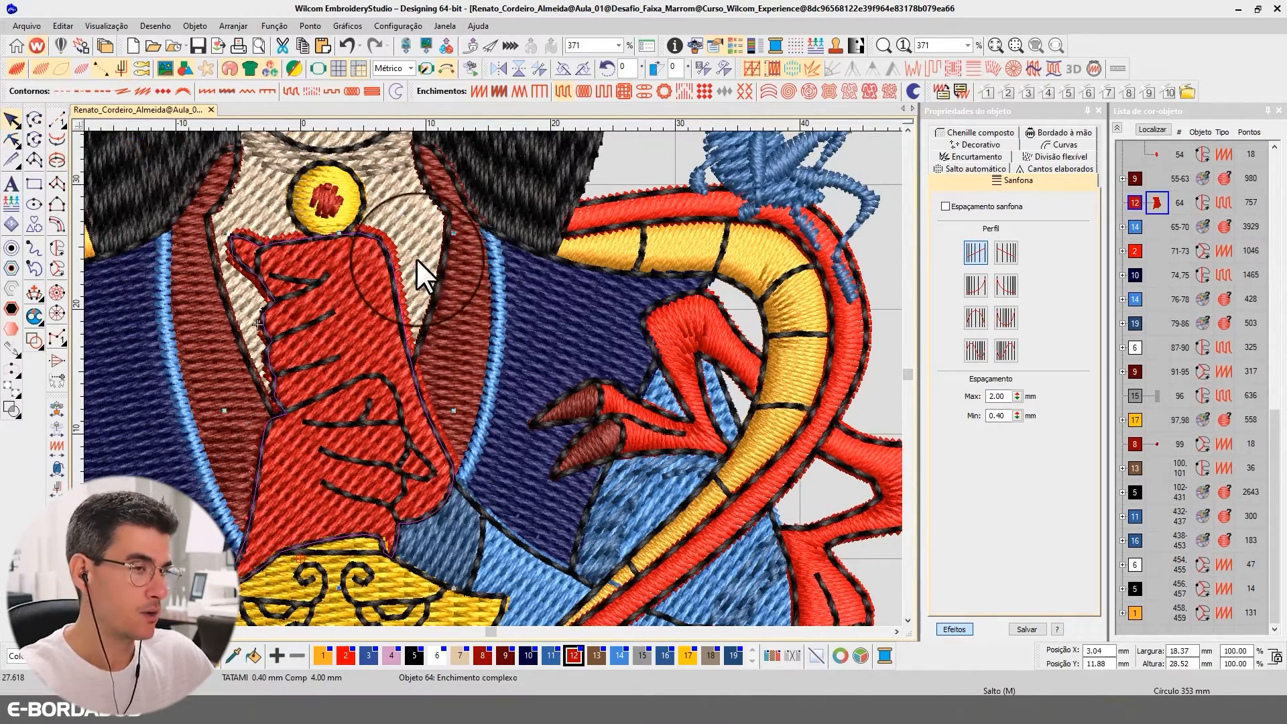
pyautogui.click(952, 625)
pyautogui.click(1046, 179)
pyautogui.click(979, 206)
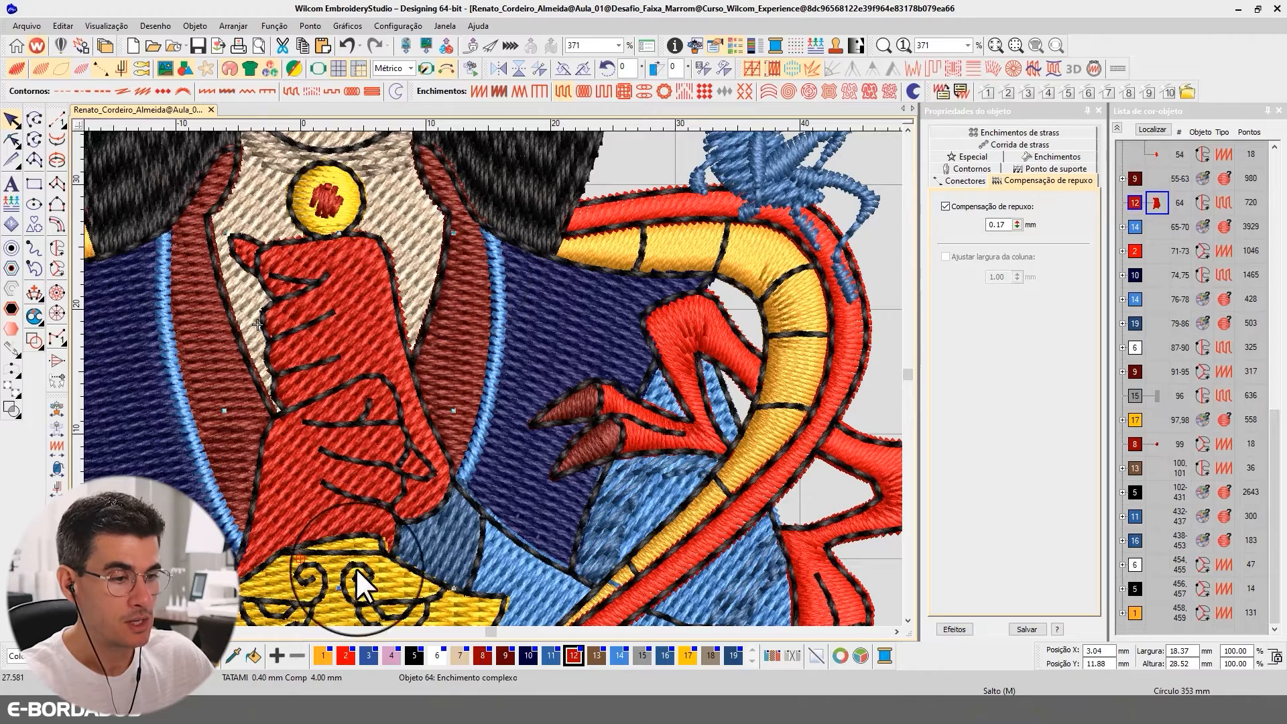
pyautogui.click(459, 657)
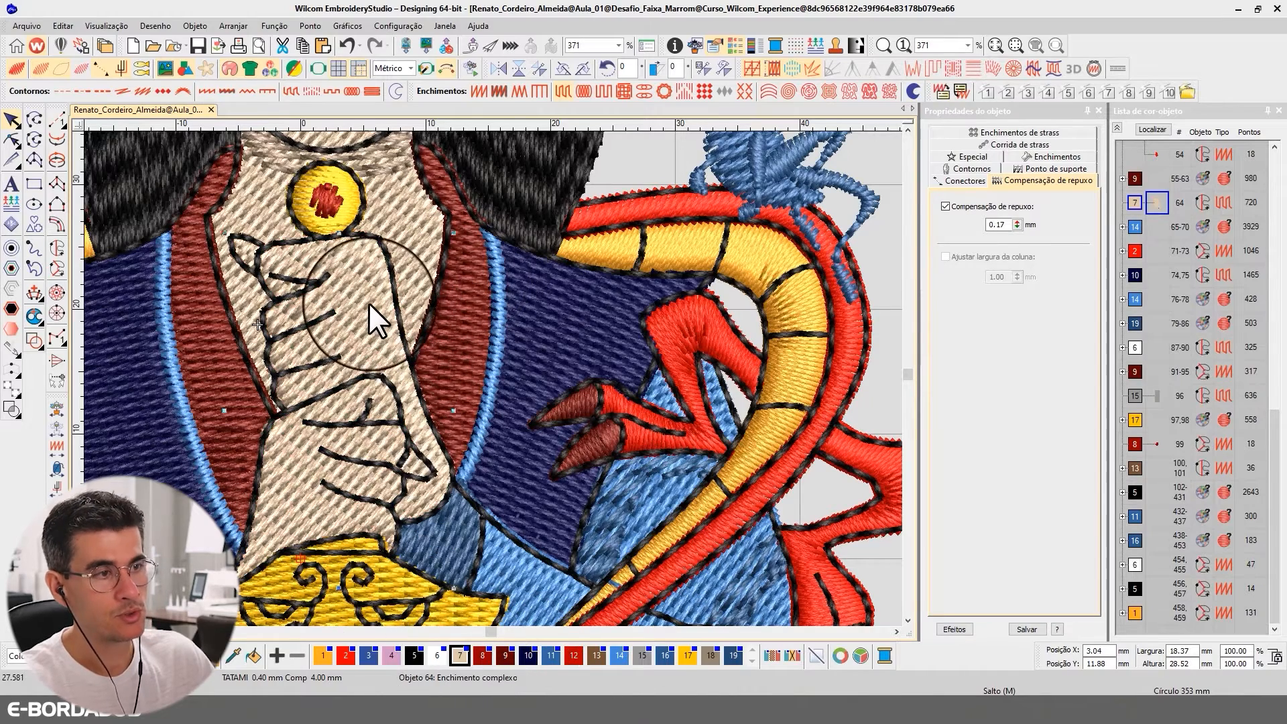
# Set the hand fill's stitch angle to 0°
pyautogui.doubleClick(992, 270)
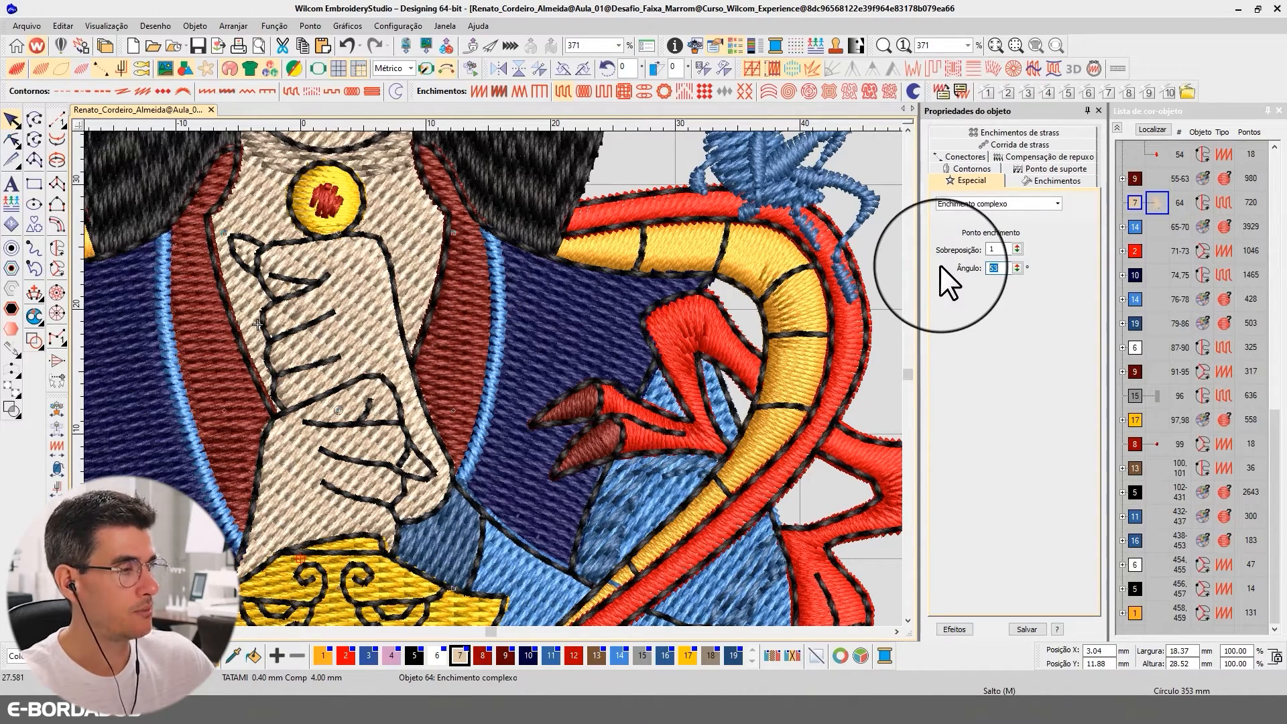
pyautogui.write('0')
pyautogui.press('Return')
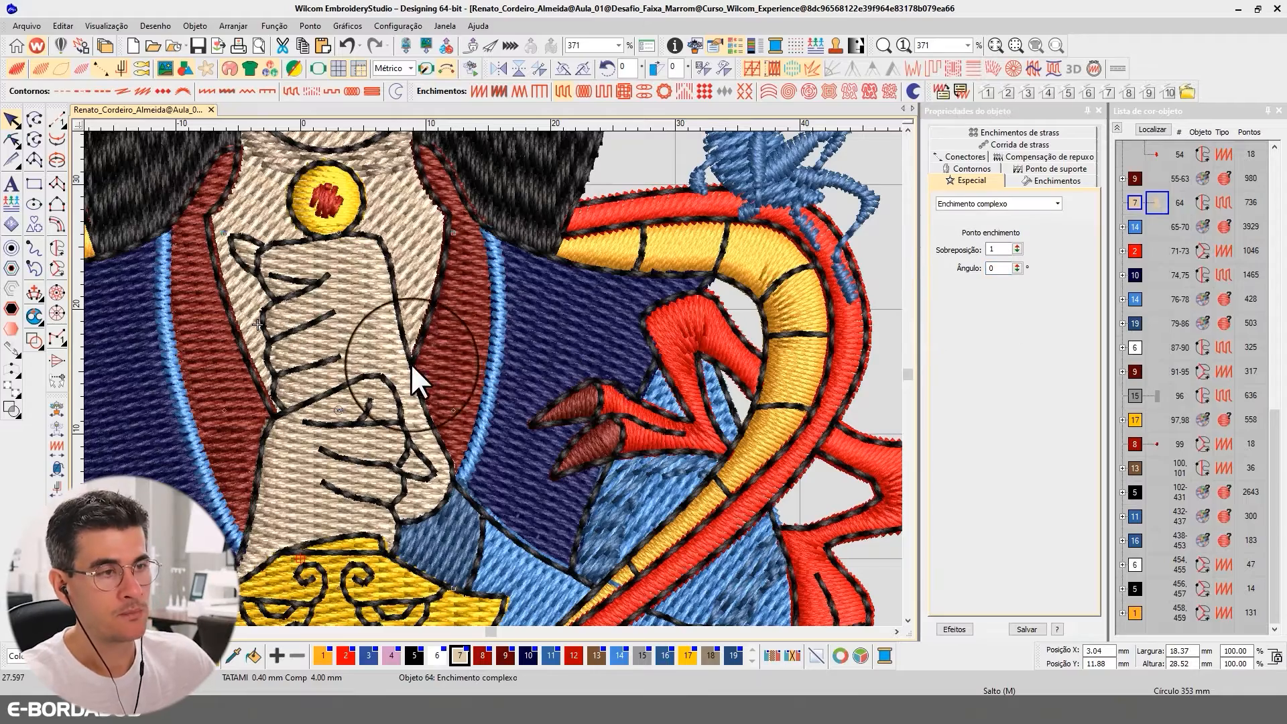
pyautogui.scroll(-2, 488, 361)
pyautogui.scroll(-2, 489, 360)
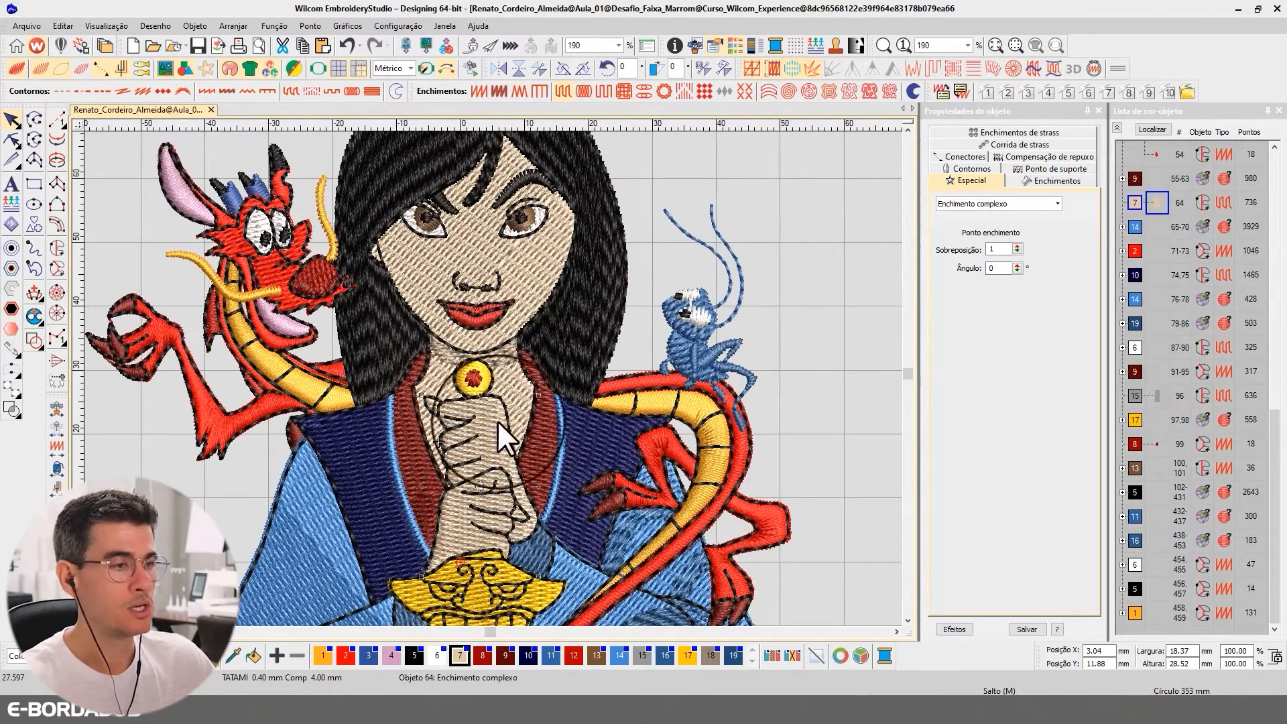
# Reshape the original face and neck fill by rotating its stitch angle line to 41°
pyautogui.click(506, 385)
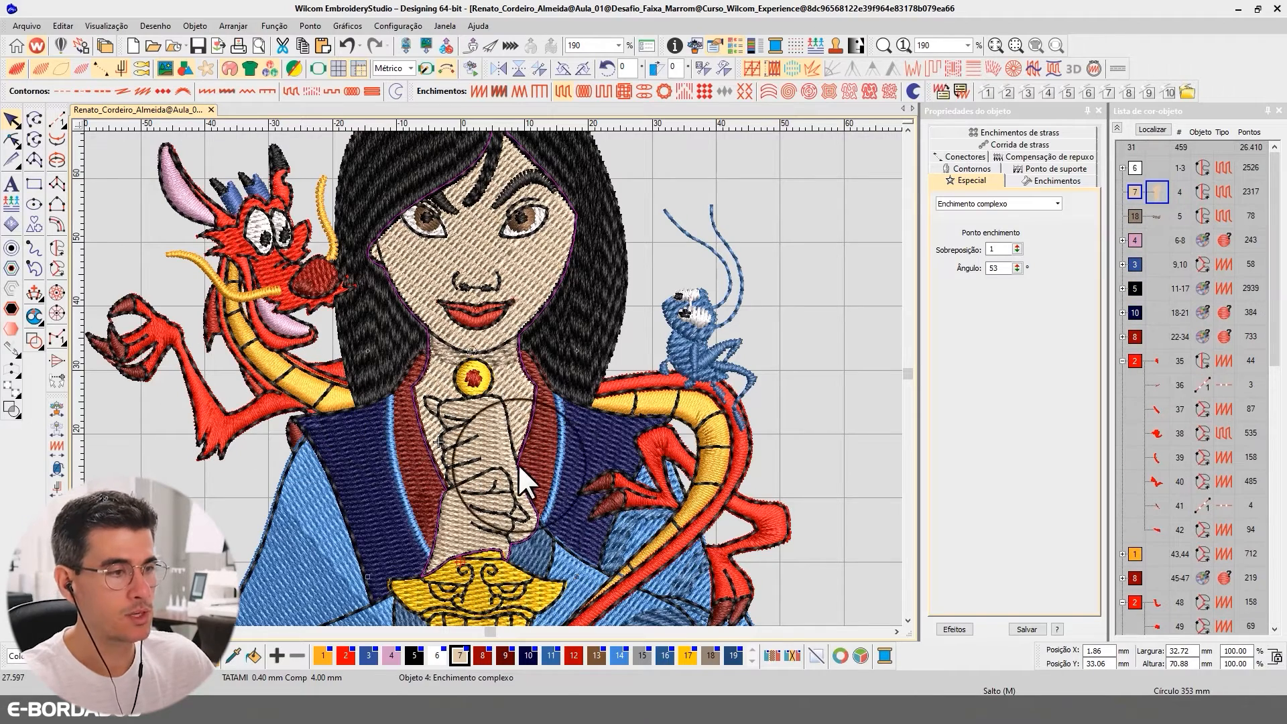
pyautogui.click(13, 141)
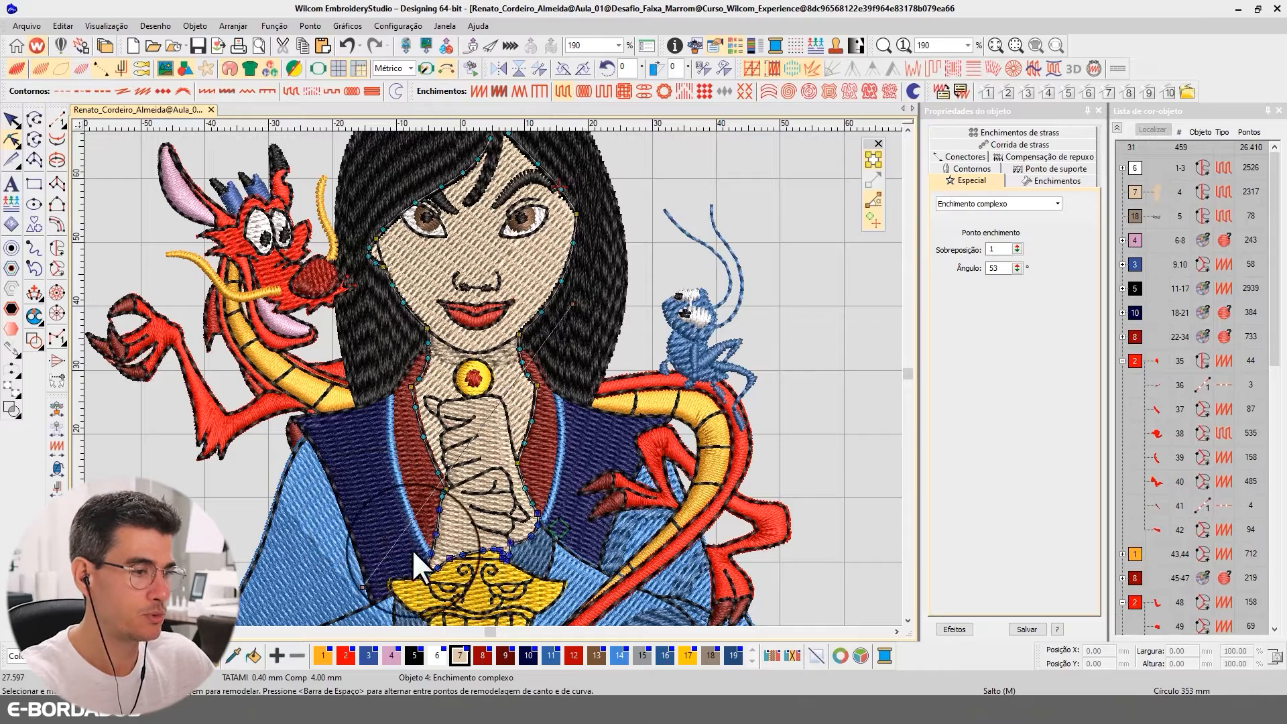
pyautogui.click(493, 516)
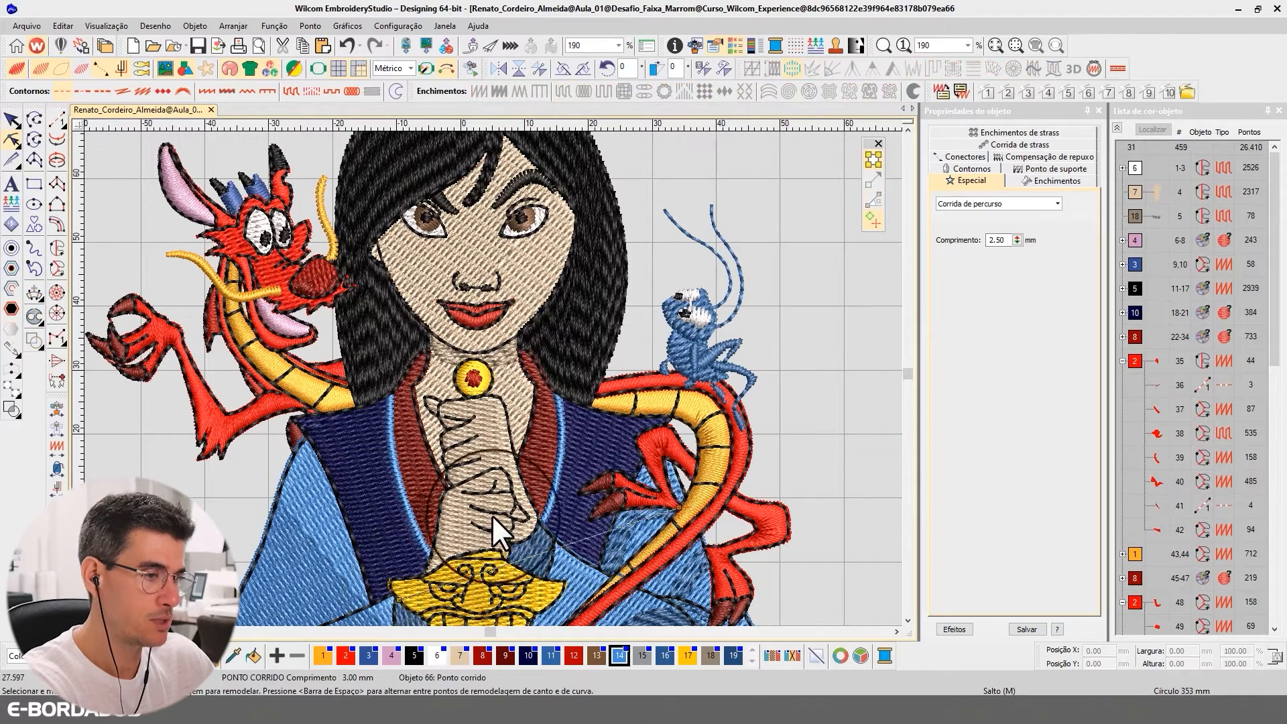
pyautogui.click(12, 120)
pyautogui.click(517, 385)
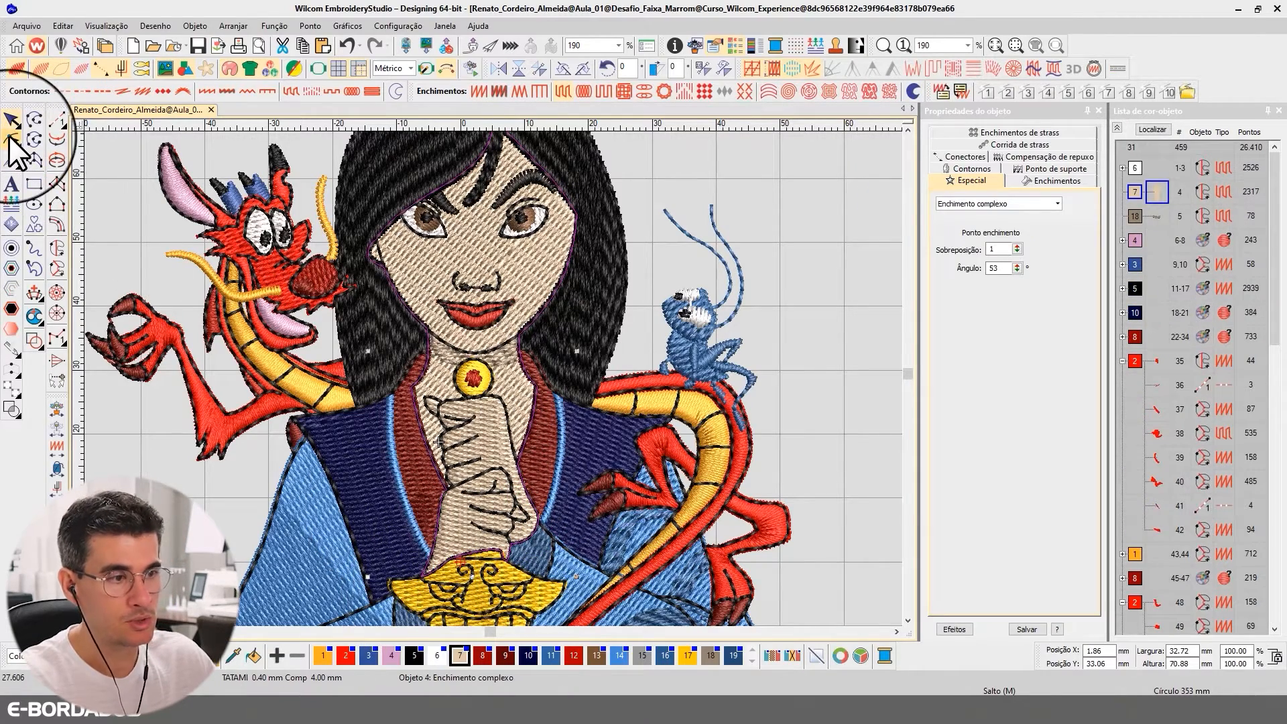
pyautogui.click(11, 139)
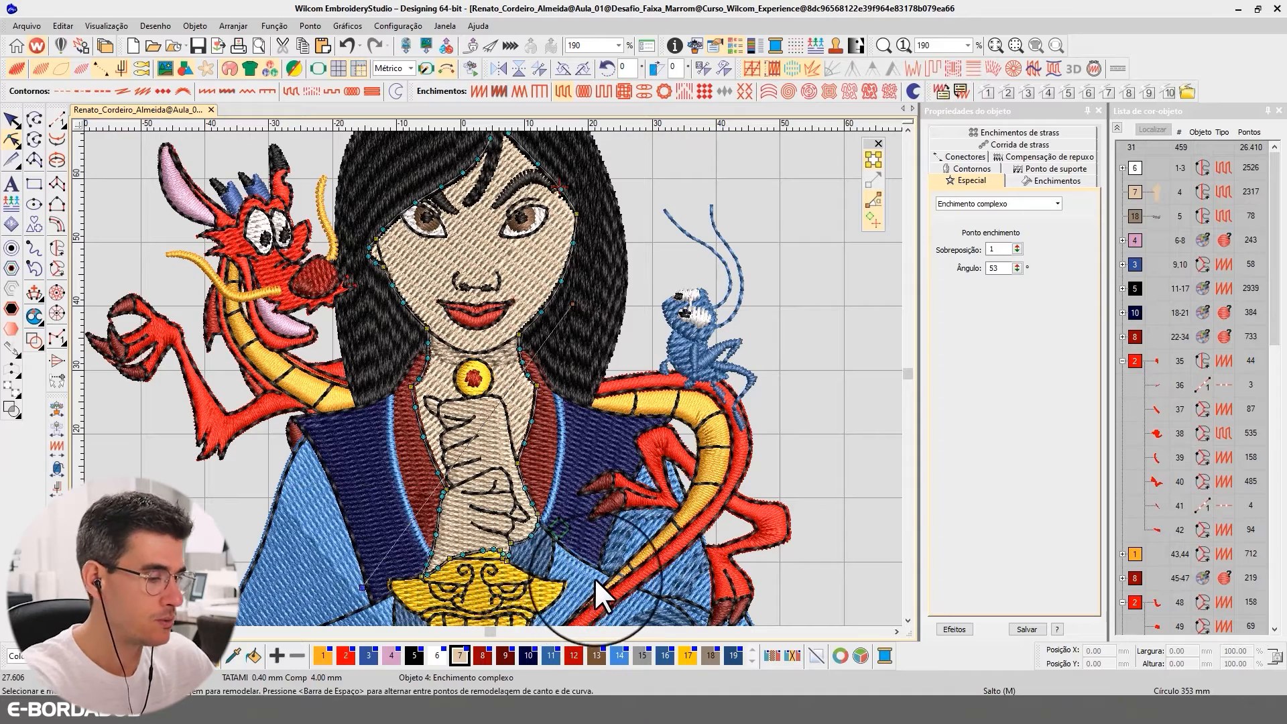
pyautogui.moveTo(362, 588); pyautogui.dragTo(348, 500)
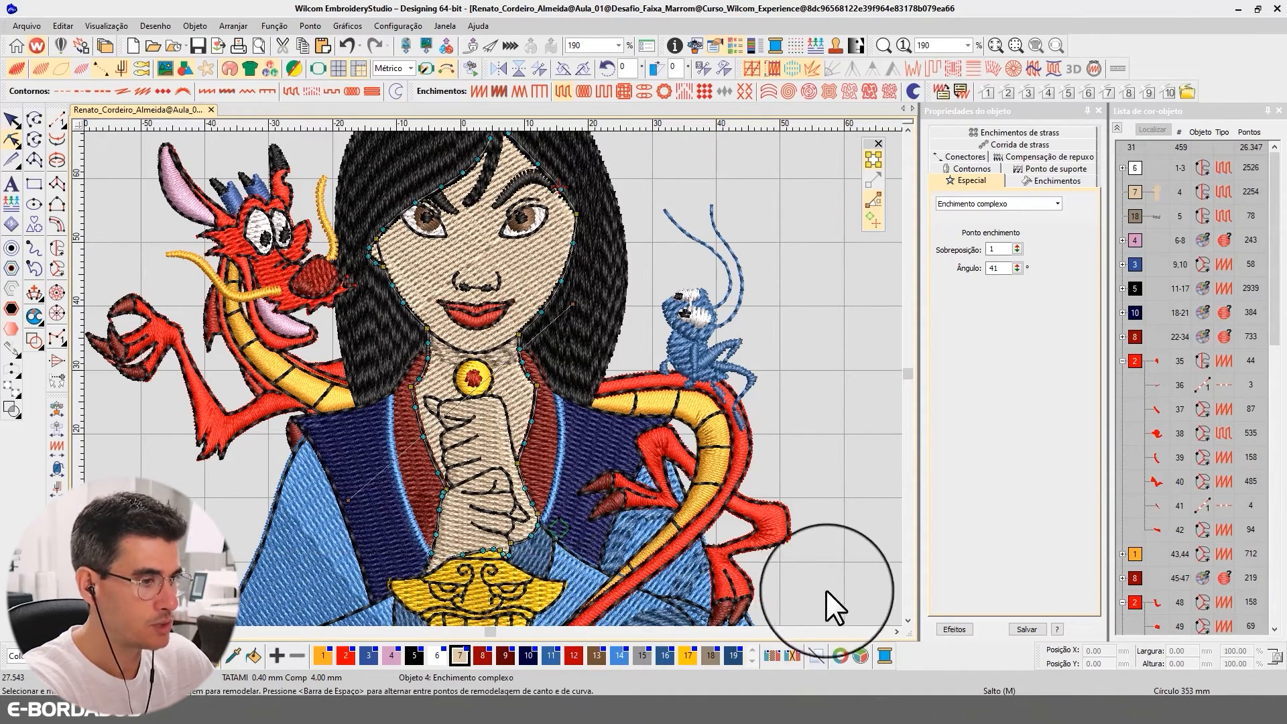
# Delete the original fill's outline nodes around the lower part of the clasped hands
pyautogui.moveTo(412, 494); pyautogui.dragTo(429, 480)
pyautogui.press('Delete')
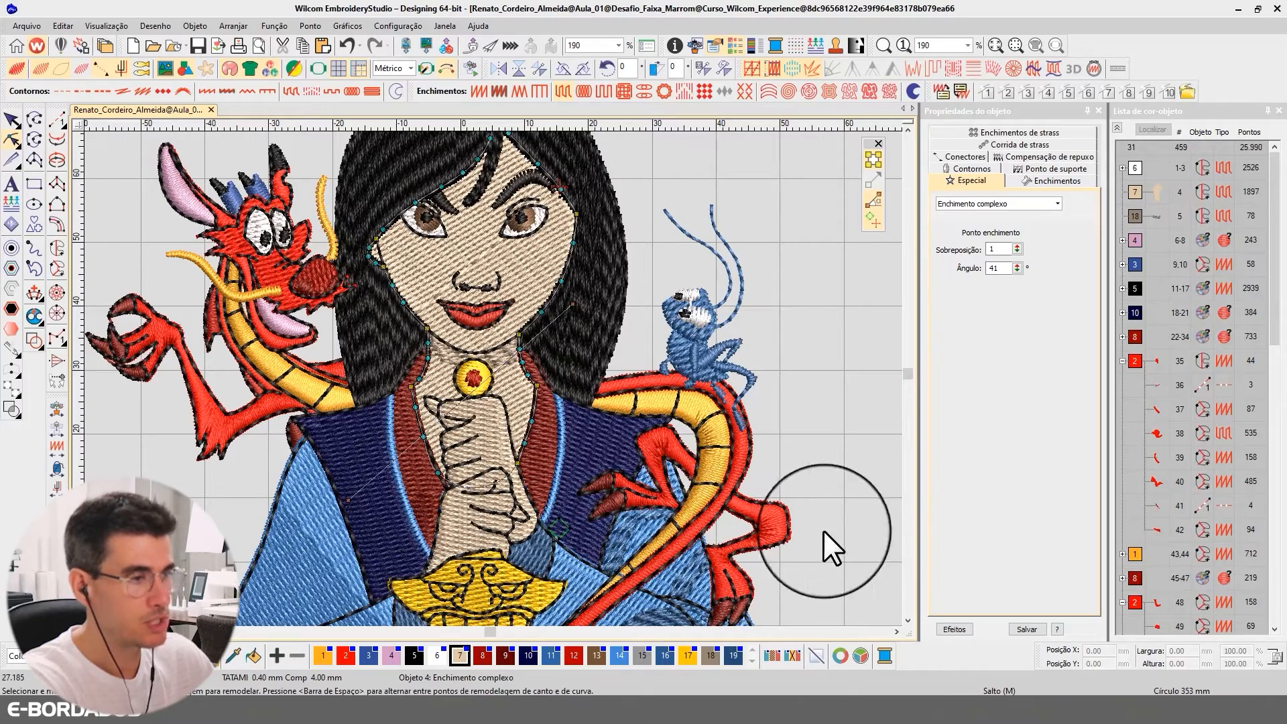
pyautogui.moveTo(829, 535); pyautogui.dragTo(453, 457)
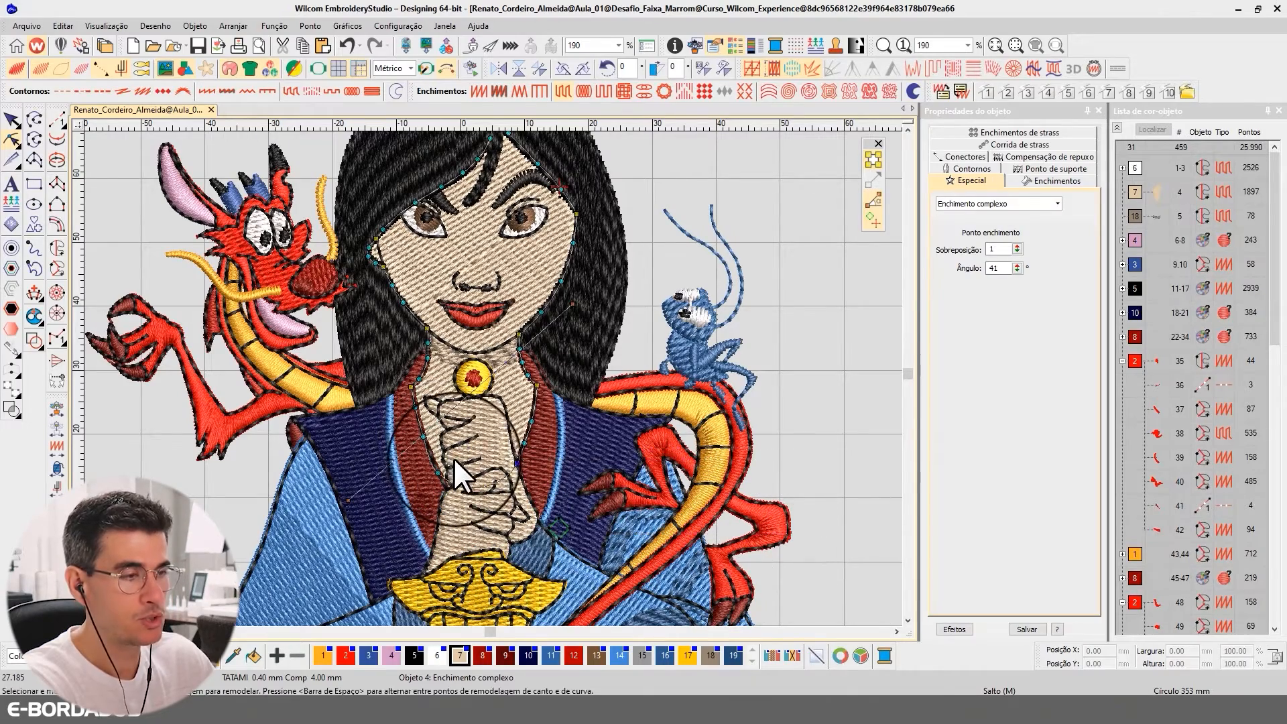
# Reshape the face-and-neck fill's lower outline, bringing its boundary up to the top edge of the clasped hands
pyautogui.scroll(3, 492, 376)
pyautogui.click(455, 442)
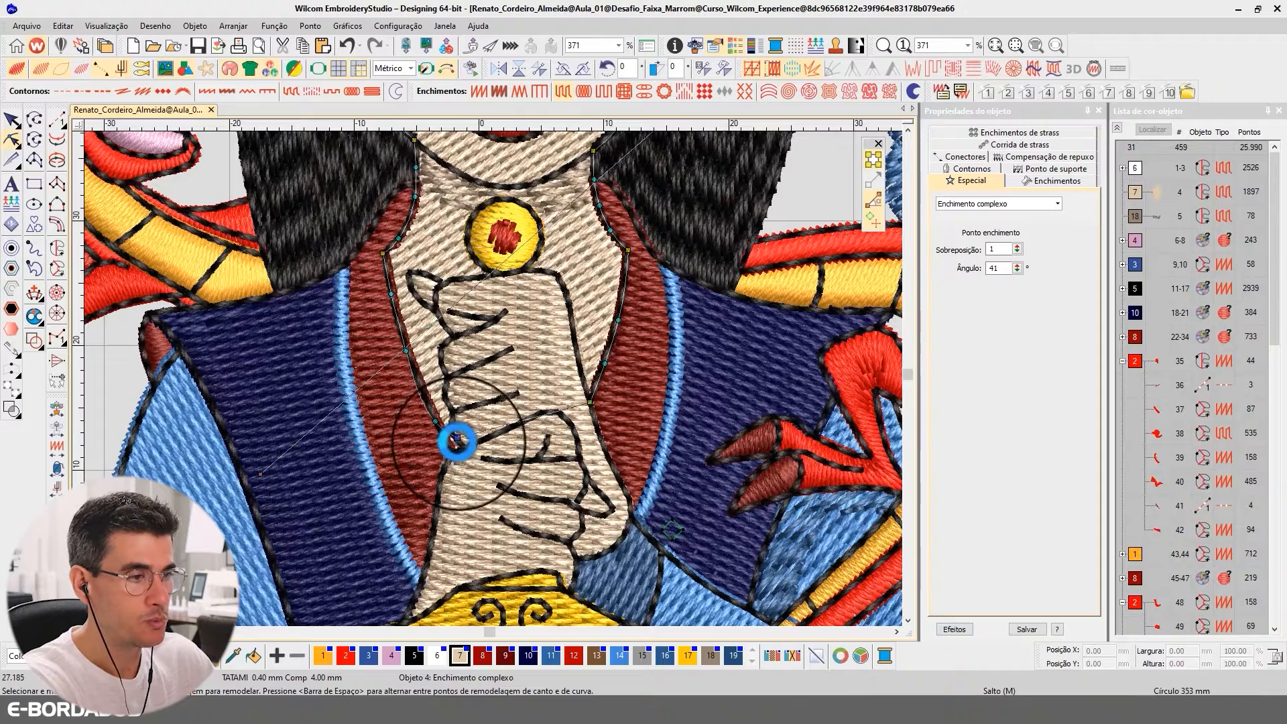
pyautogui.moveTo(453, 442); pyautogui.dragTo(560, 281)
pyautogui.click(466, 448)
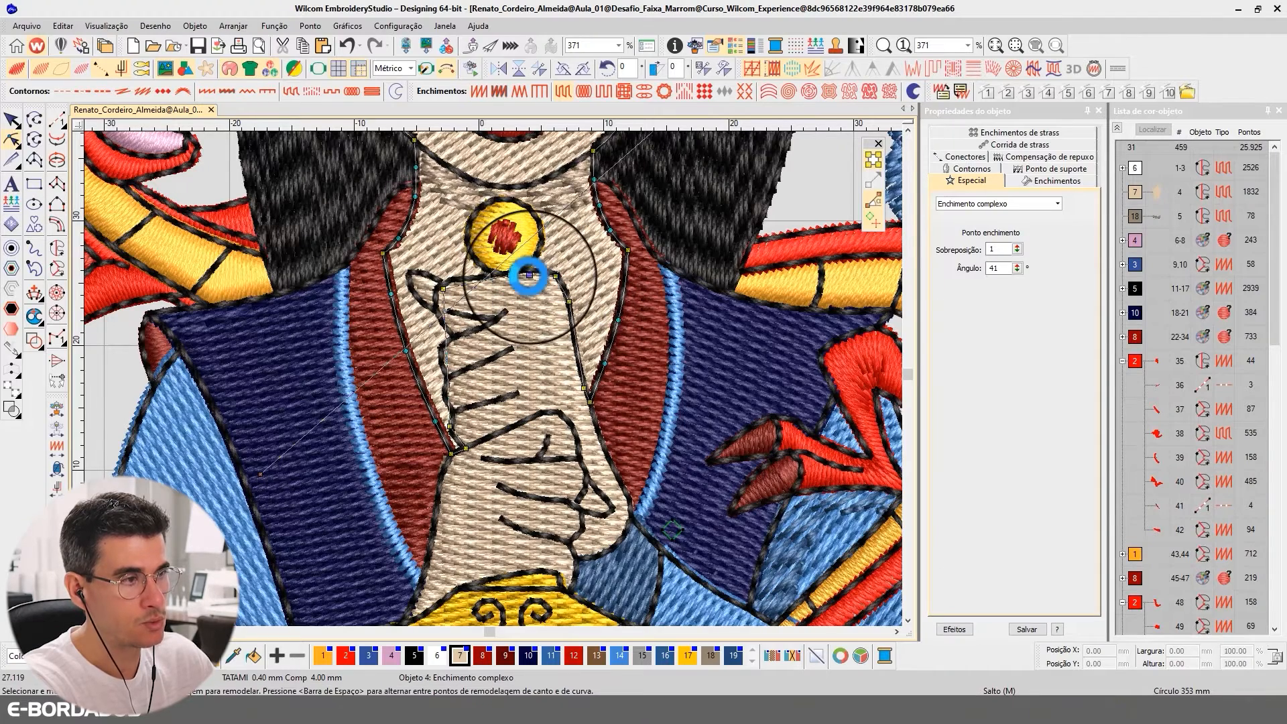
# Add outline nodes to the face-and-neck fill along the left side of the upper hand, following the finger contour down to the wrist
pyautogui.click(442, 316)
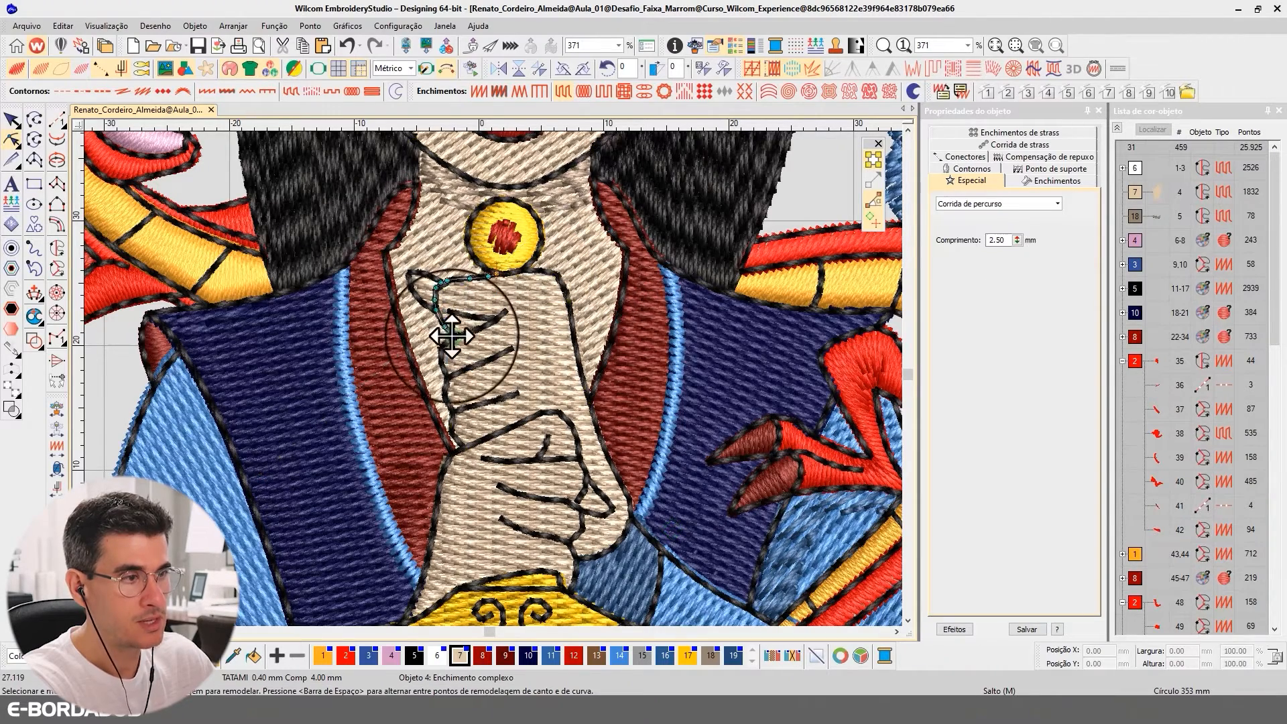
pyautogui.click(15, 122)
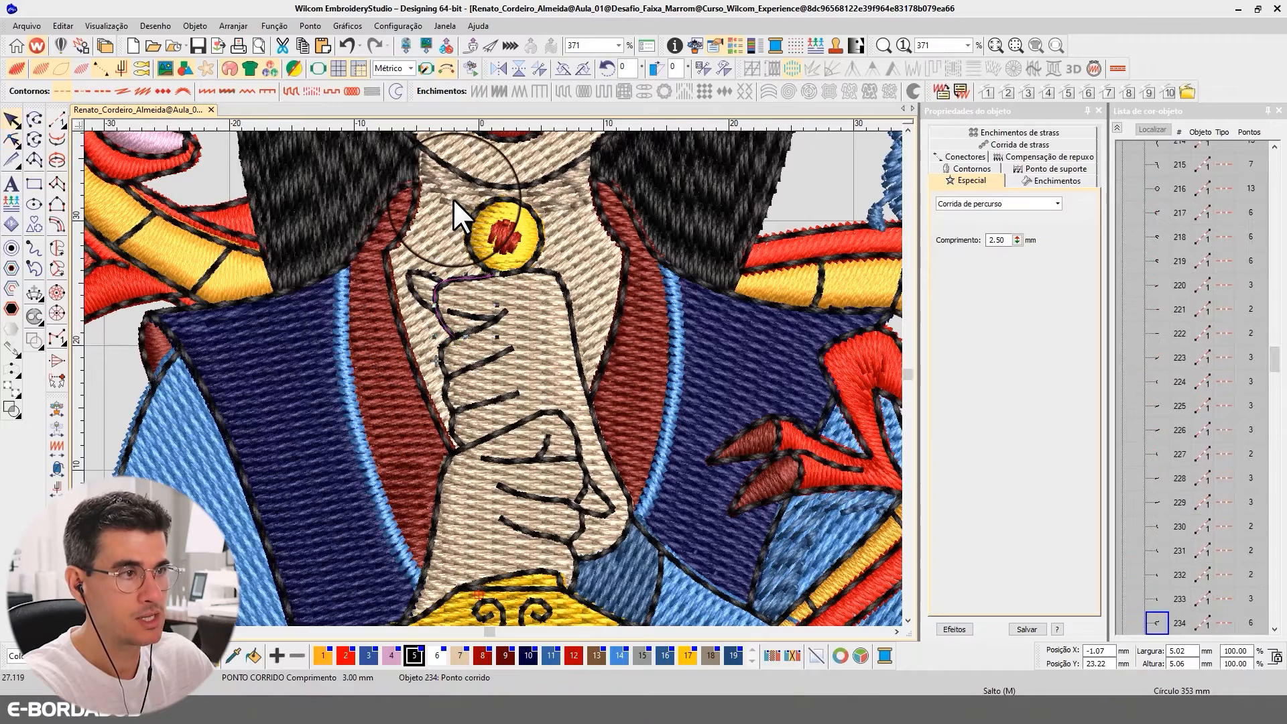
pyautogui.click(429, 232)
pyautogui.click(13, 141)
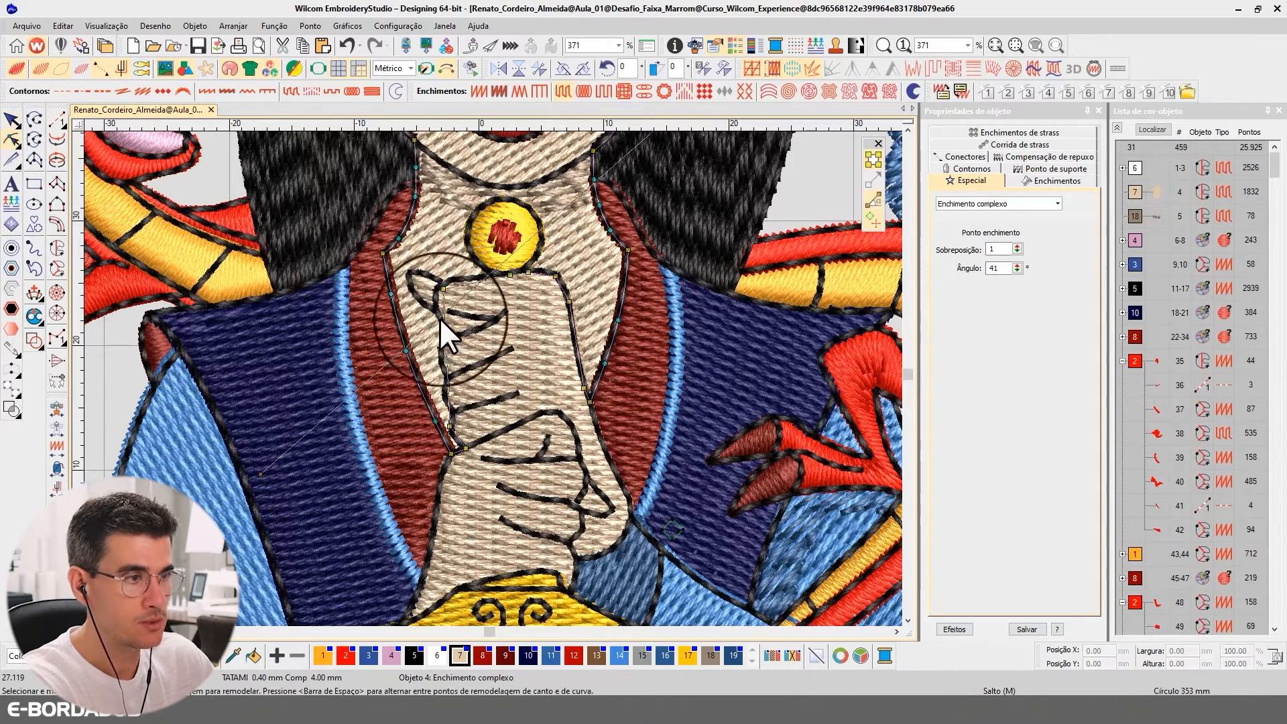
pyautogui.click(446, 299)
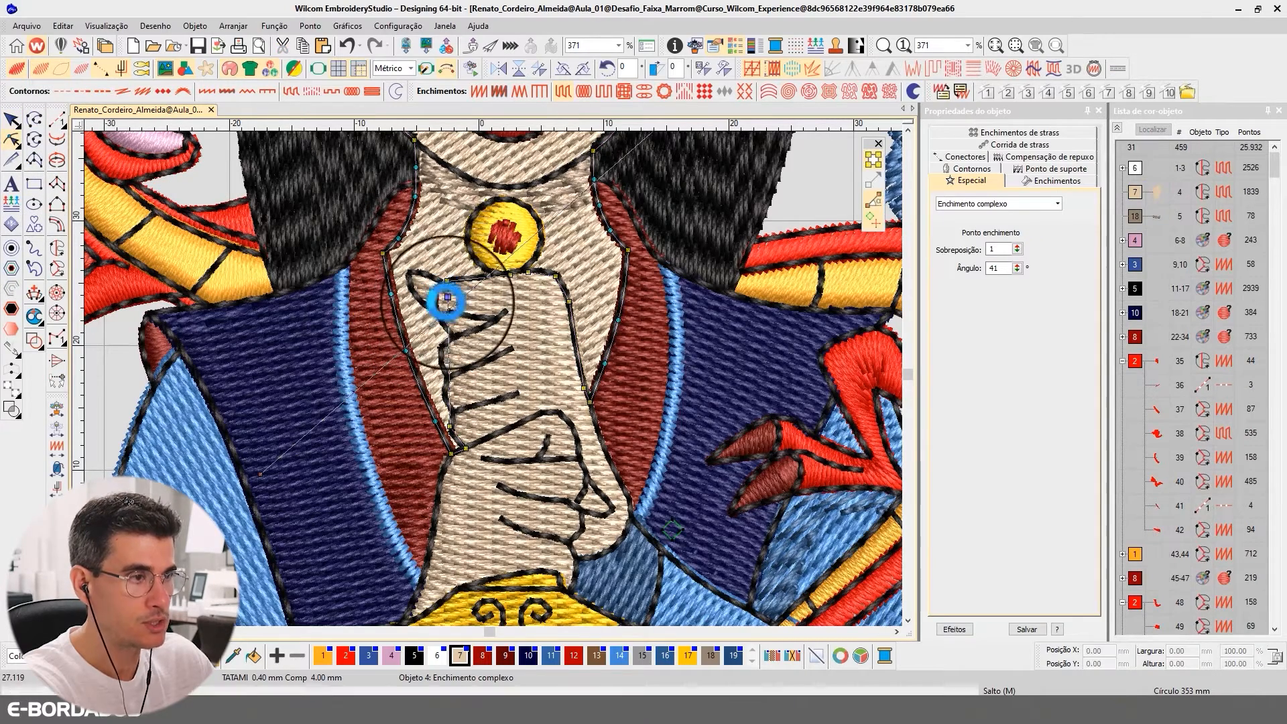
pyautogui.moveTo(448, 299); pyautogui.dragTo(454, 413)
pyautogui.click(438, 331)
pyautogui.click(445, 374)
pyautogui.click(449, 389)
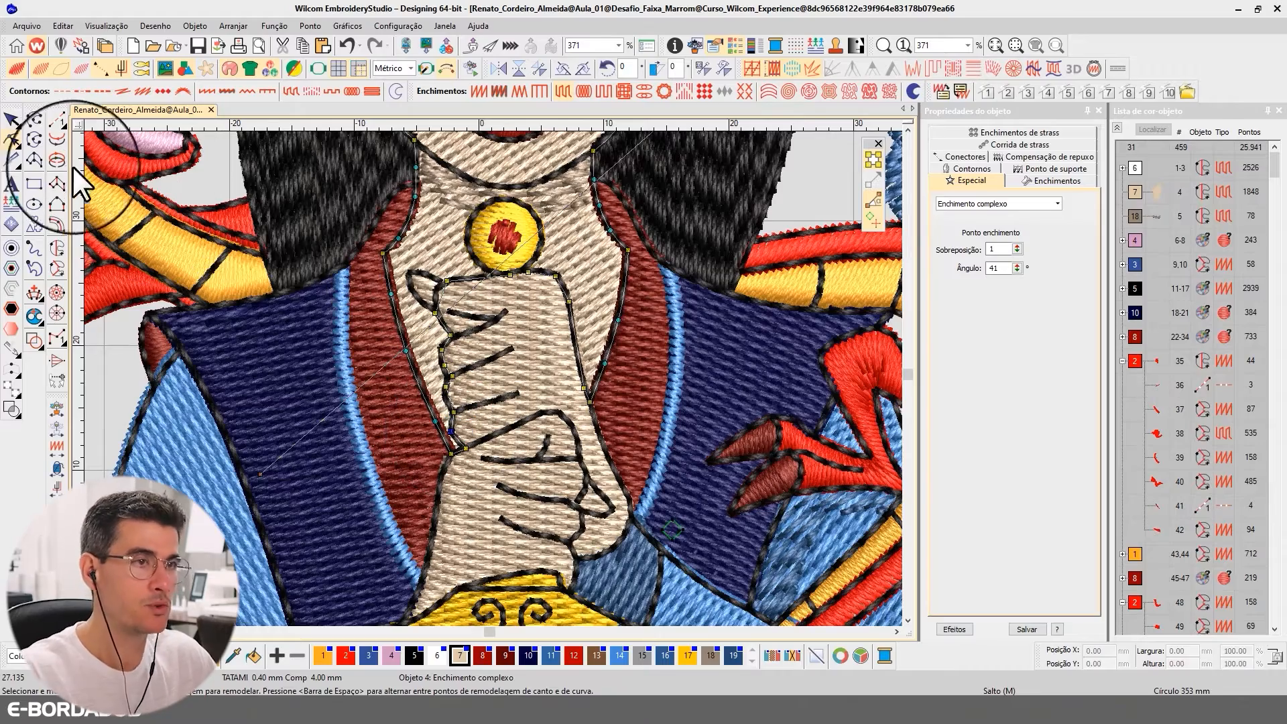
# Set the face-and-neck fill's stitch angle to 90°
pyautogui.click(11, 120)
pyautogui.scroll(-3, 528, 378)
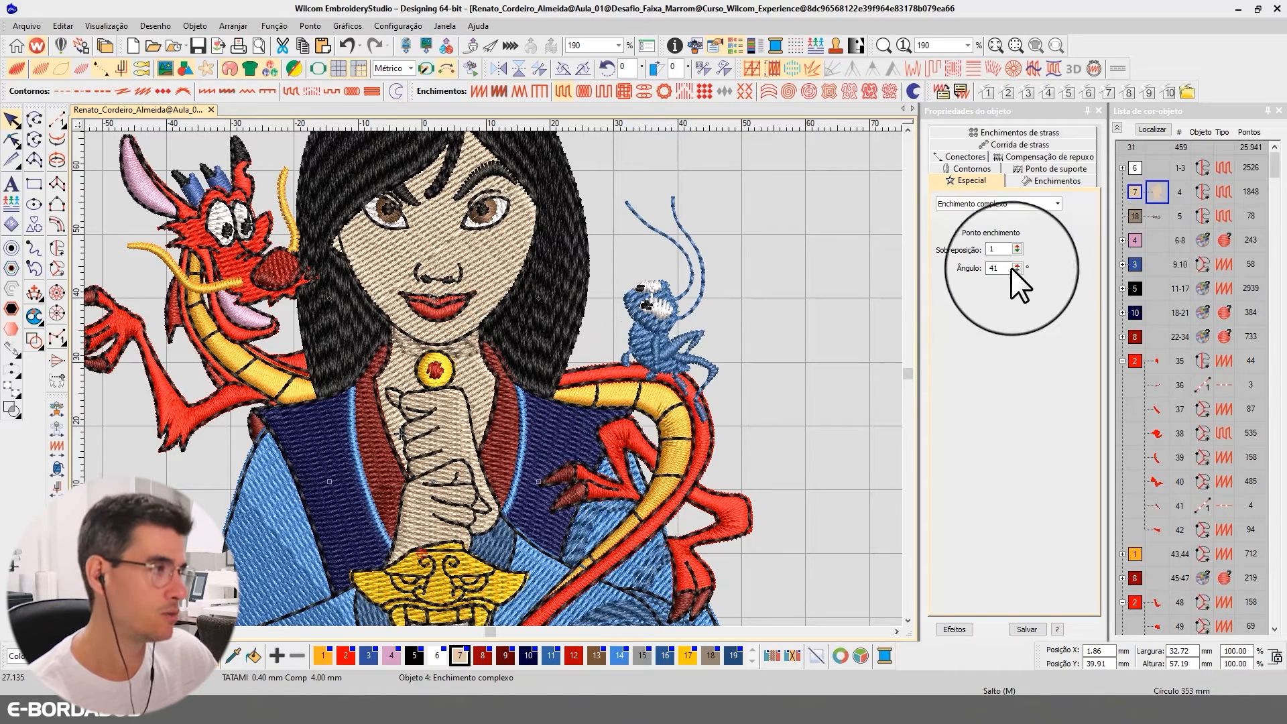
pyautogui.moveTo(1010, 267); pyautogui.dragTo(950, 265)
pyautogui.write('90')
pyautogui.press('Return')
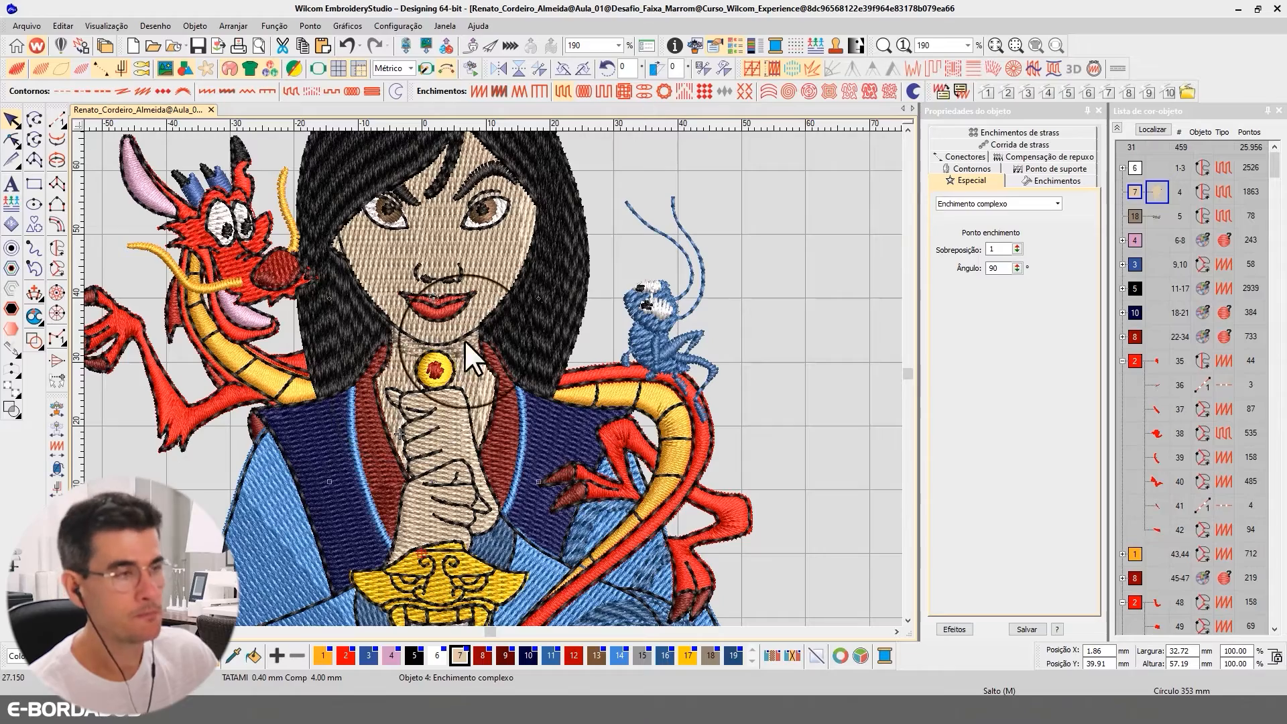
pyautogui.scroll(-2, 496, 373)
pyautogui.scroll(2, 516, 353)
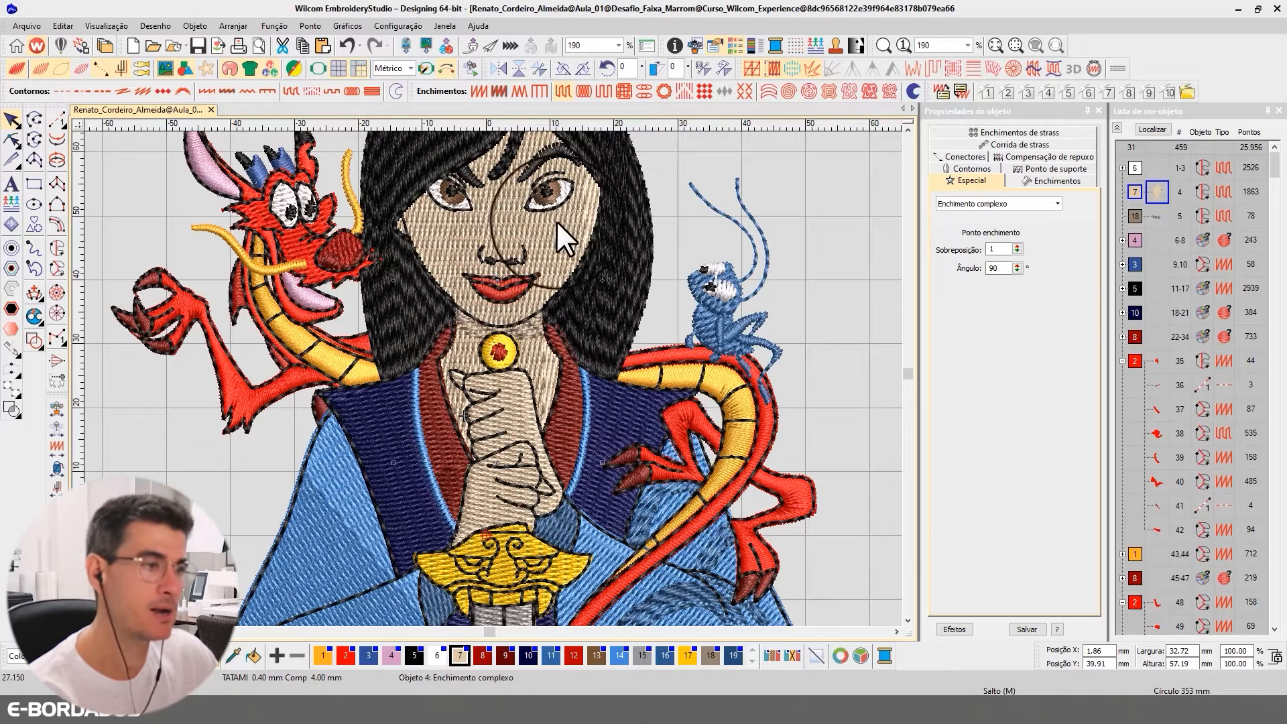
# Move the hand fill in the stitching sequence directly after the face-and-neck fill, within the same colour 7 block
pyautogui.click(1160, 194)
pyautogui.click(1116, 127)
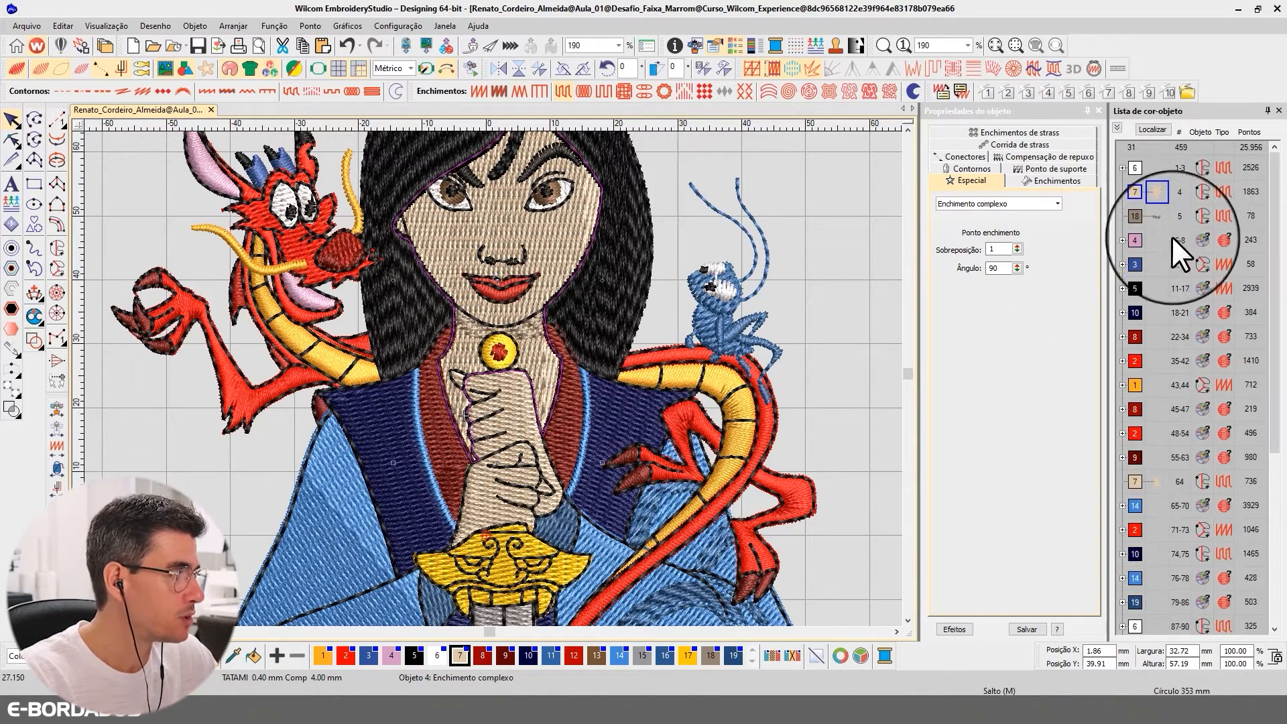
pyautogui.moveTo(1155, 479); pyautogui.dragTo(1161, 282)
pyautogui.moveTo(1156, 208)
pyautogui.mouseDown()
pyautogui.moveTo(1165, 220)
pyautogui.moveTo(1158, 192)
pyautogui.mouseUp()
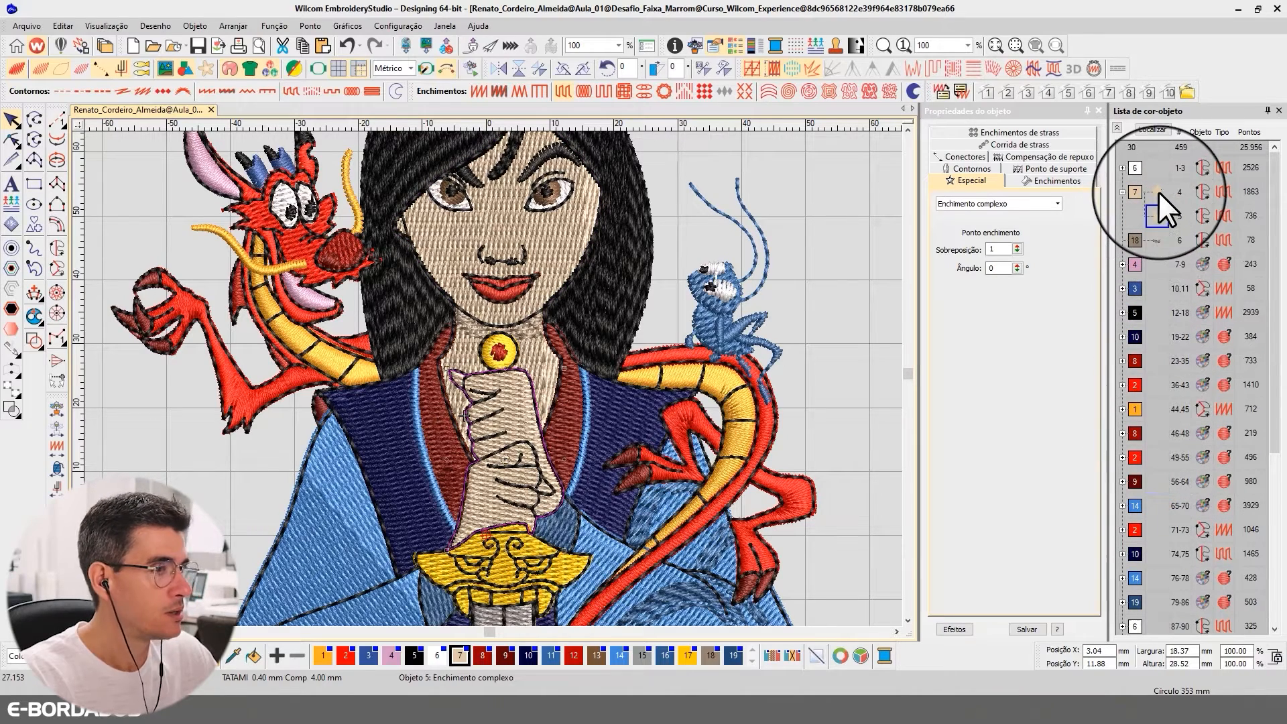
pyautogui.keyDown('ctrl'); pyautogui.click(1155, 209); pyautogui.keyUp('ctrl')
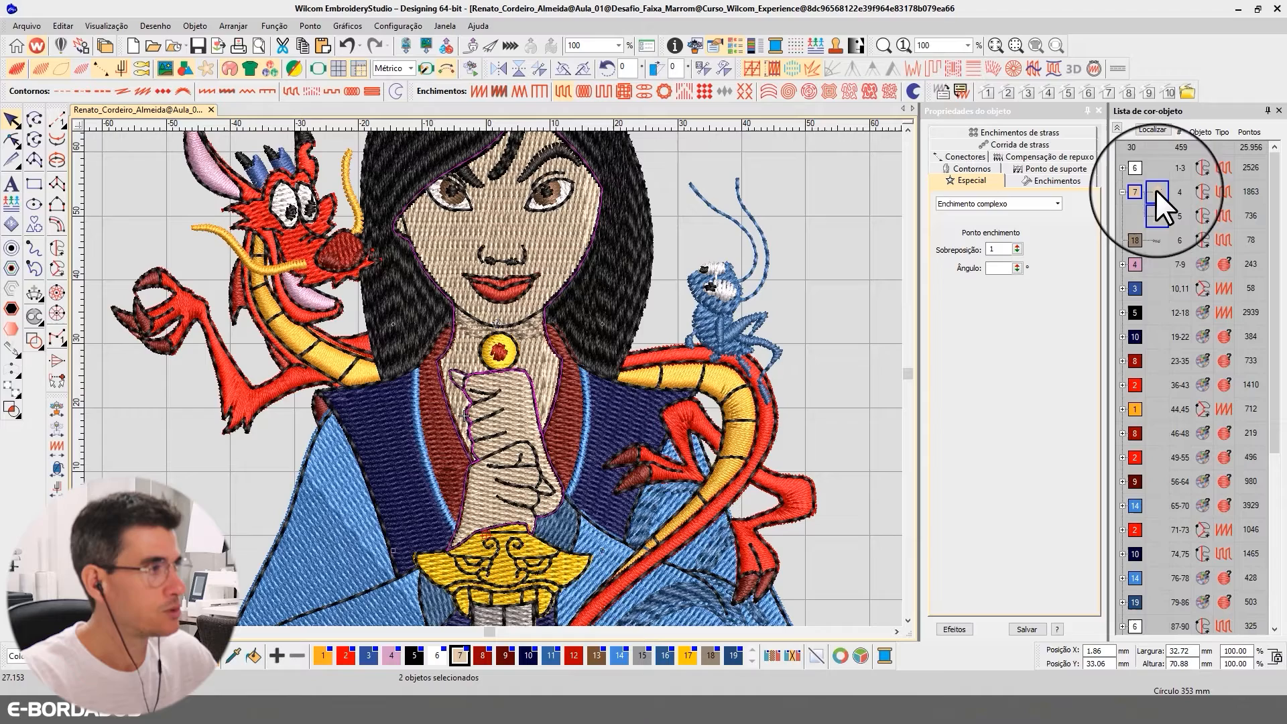
pyautogui.click(1150, 128)
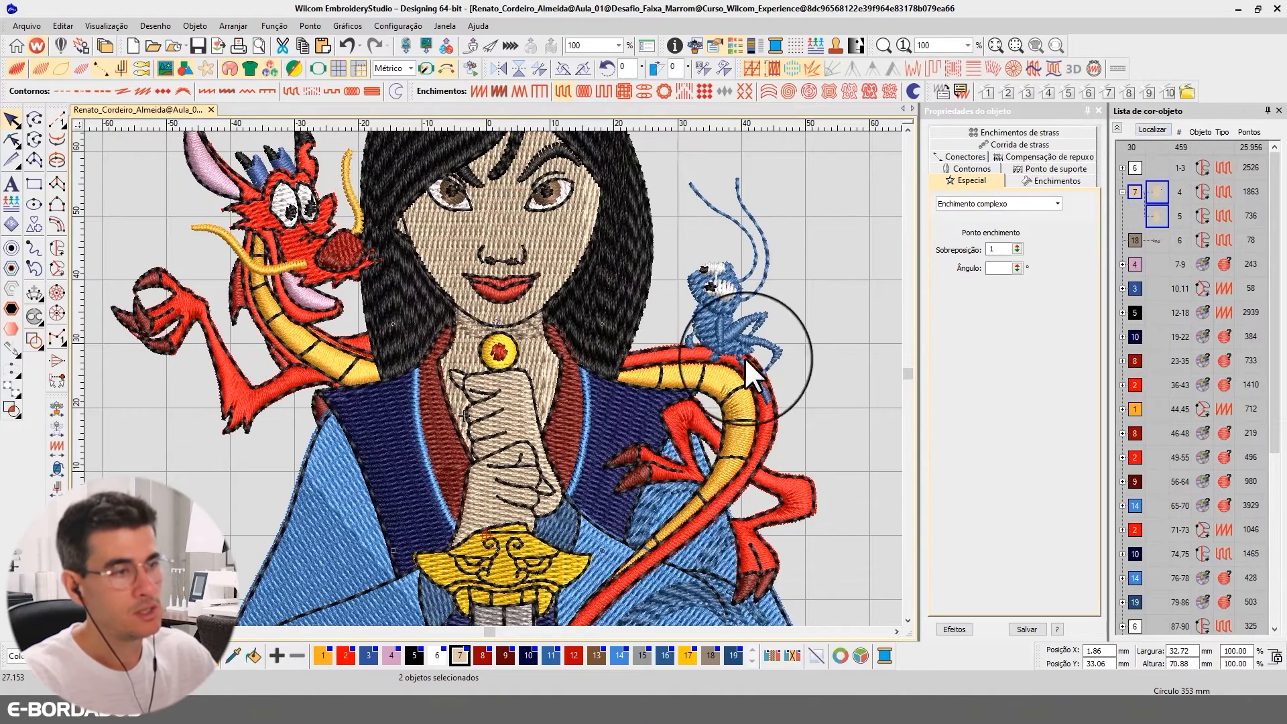
pyautogui.click(516, 396)
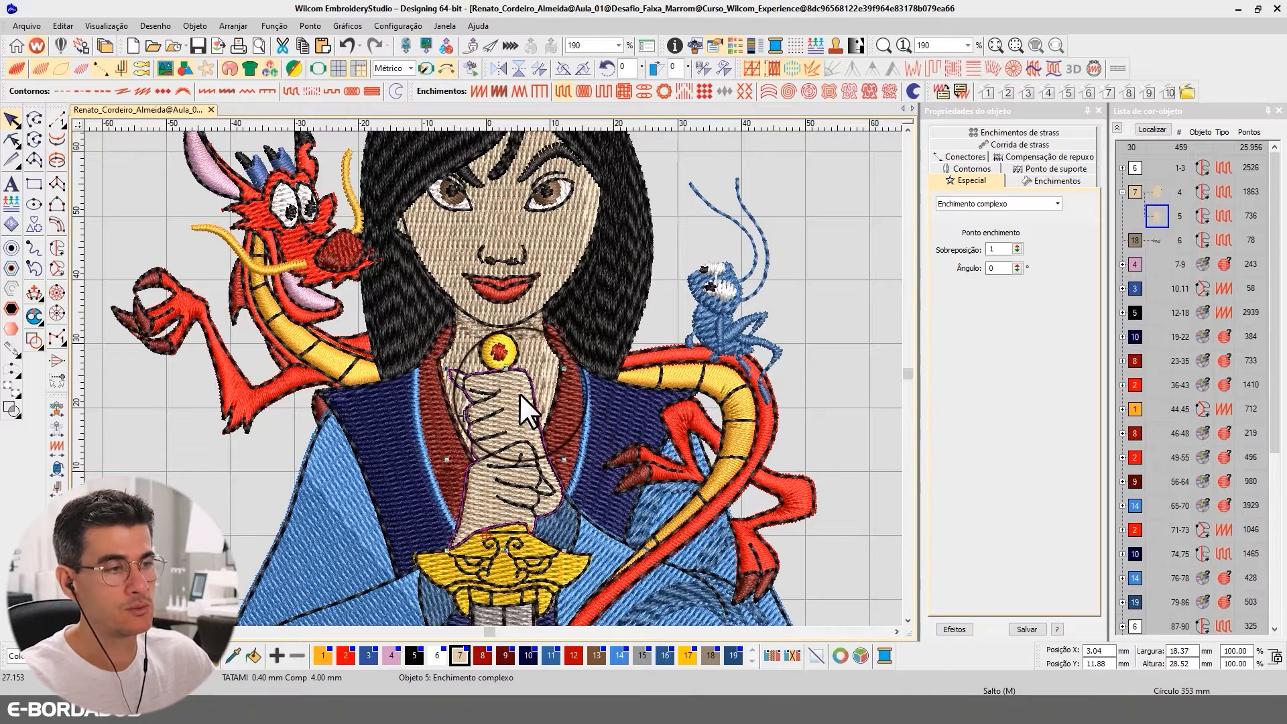
pyautogui.press('Escape')
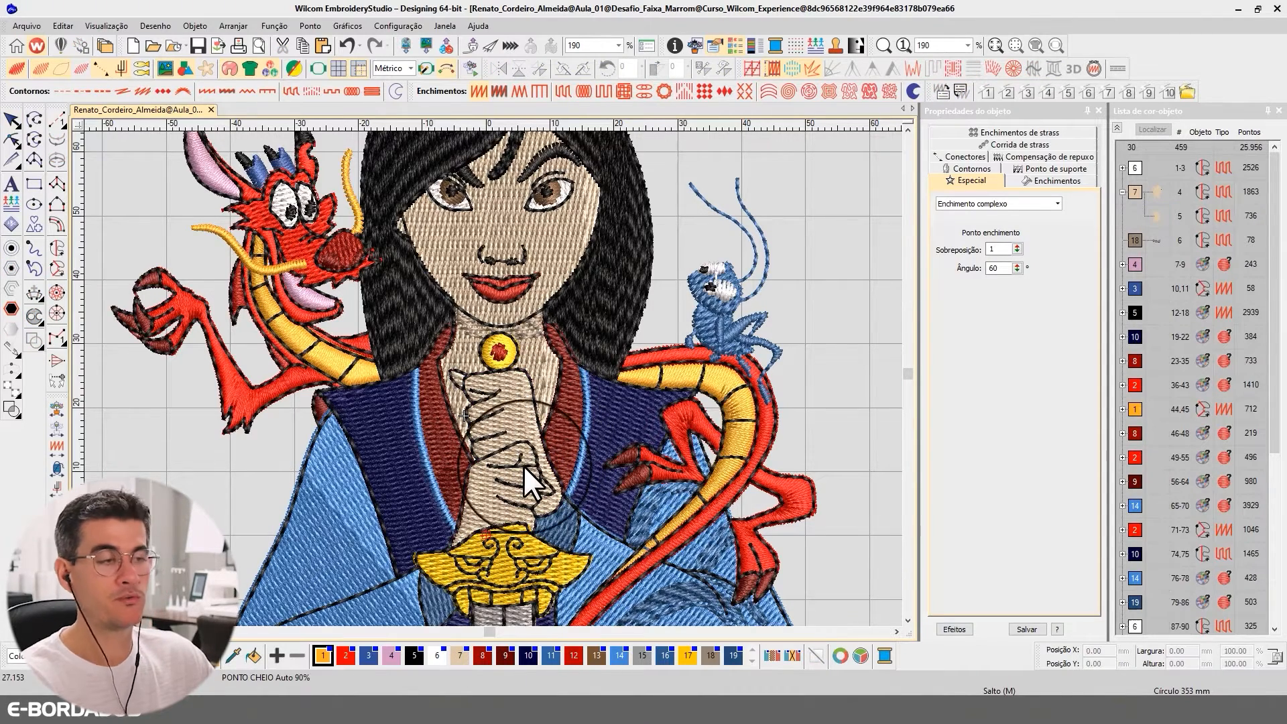
pyautogui.click(515, 405)
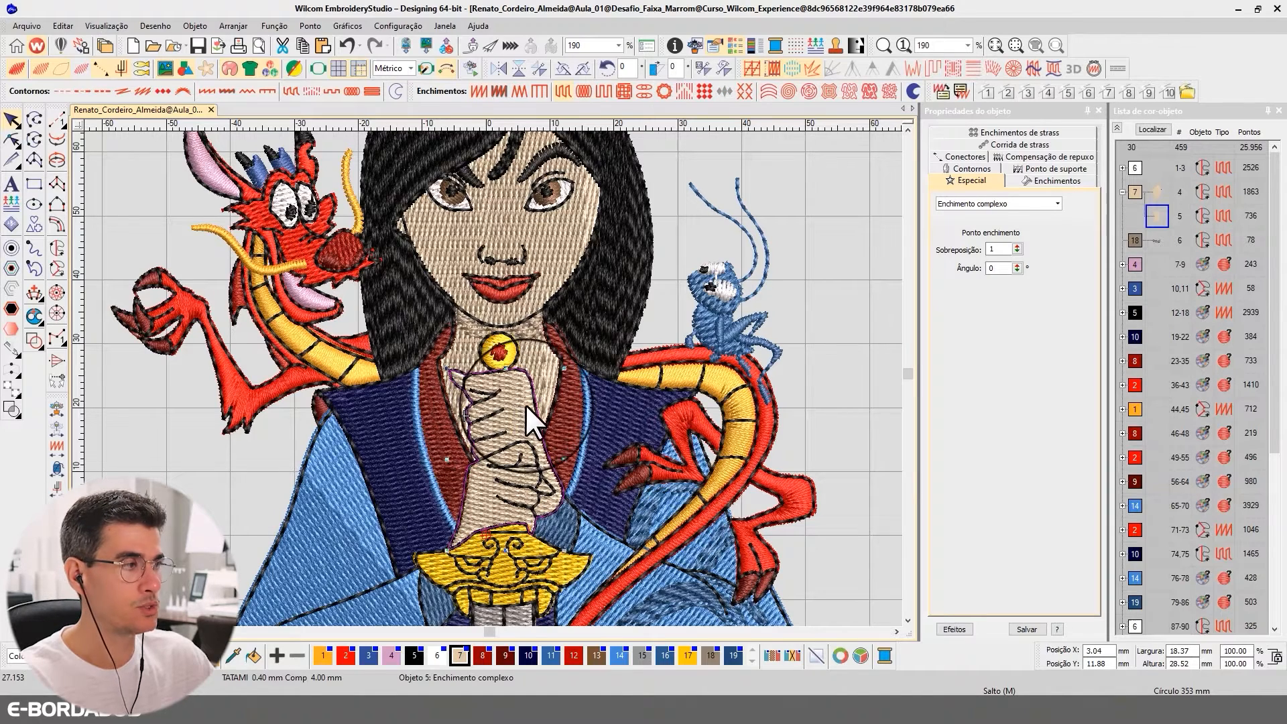
# Duplicate the face-and-neck fill and move the copy to the start of the stitching sequence
pyautogui.click(528, 356)
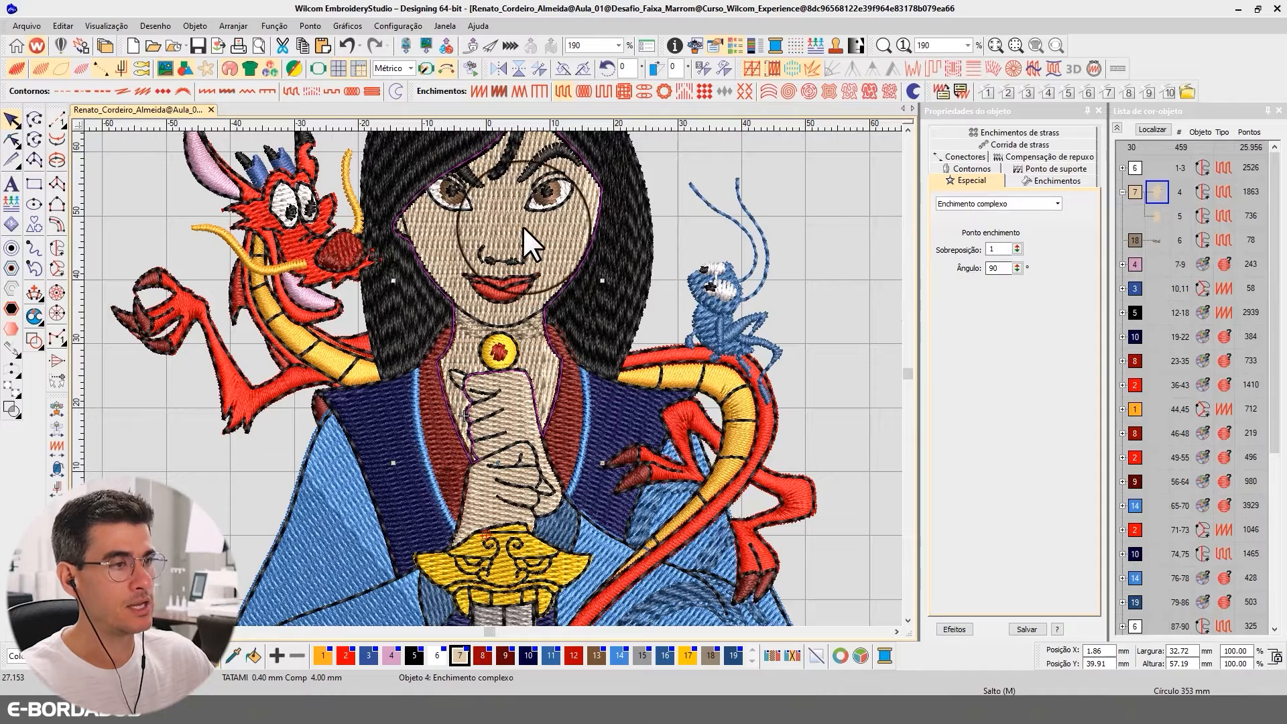
pyautogui.click(907, 130)
pyautogui.click(907, 130)
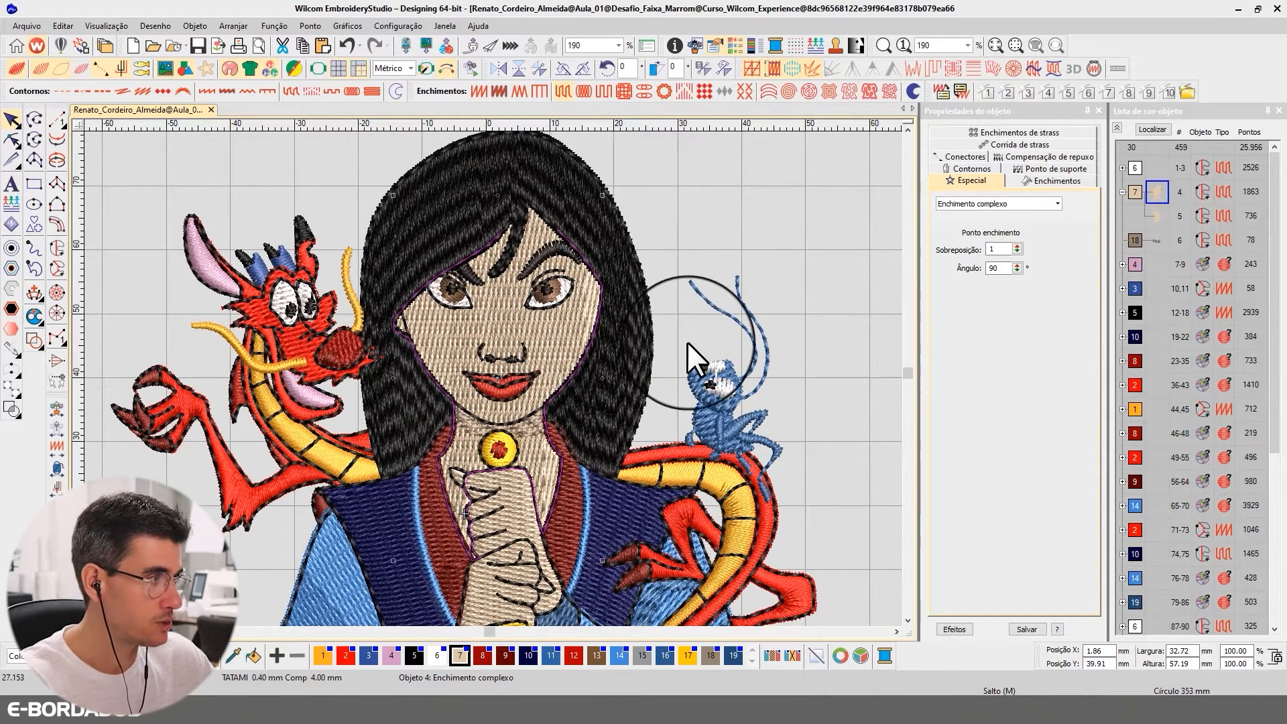
pyautogui.hotkey('ctrl', 'd')
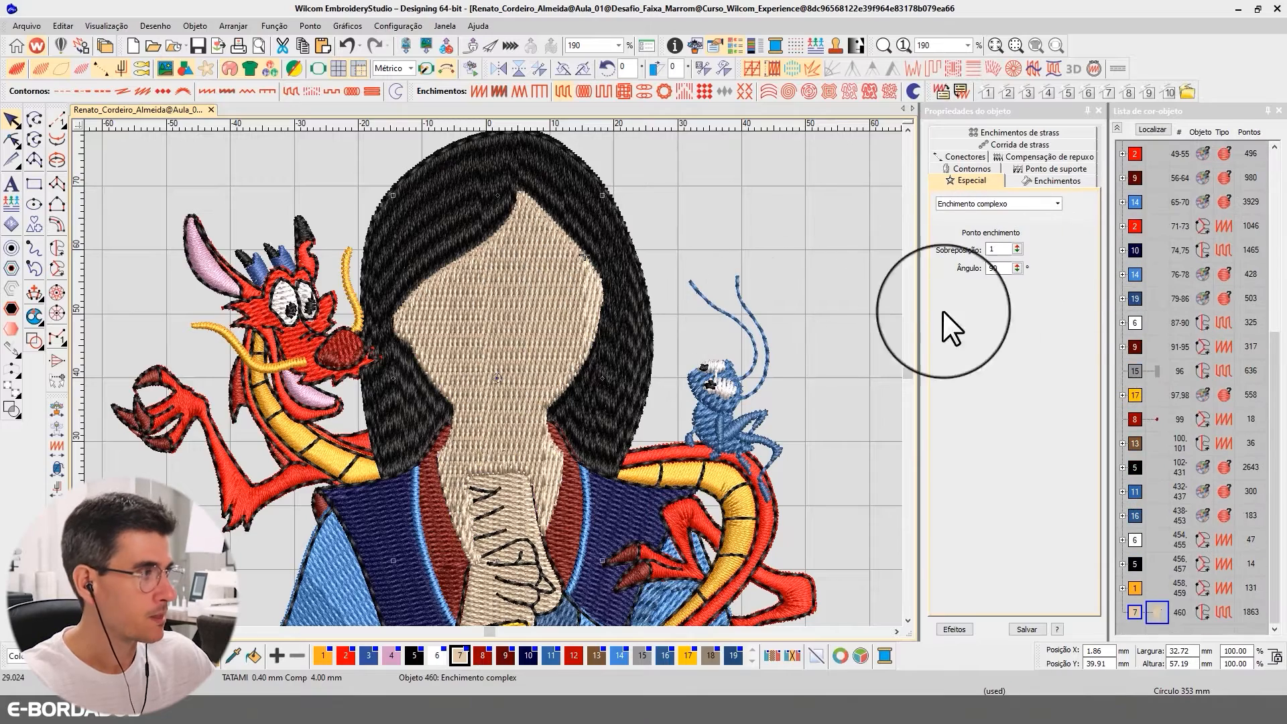
pyautogui.moveTo(1159, 607); pyautogui.dragTo(1148, 184)
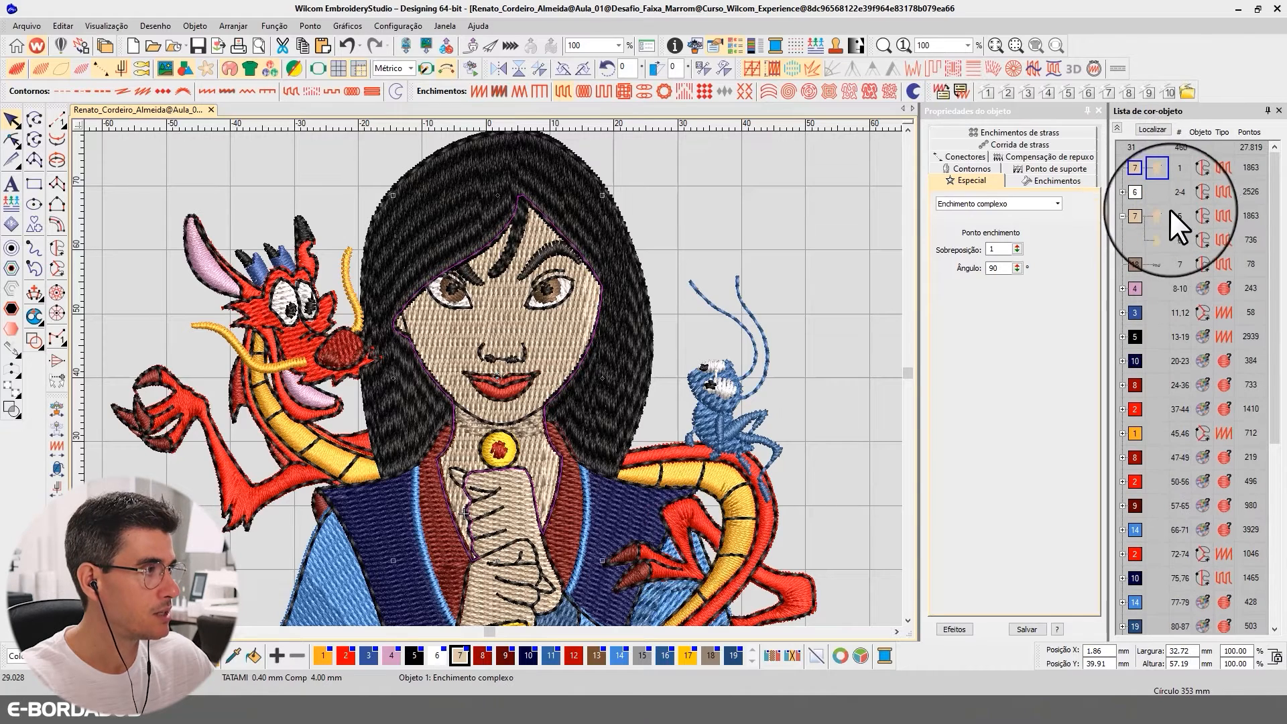
# Trim the duplicate to the face by replacing its neck nodes with a chin node, and sequence it just before the original skin fill
pyautogui.press('h')
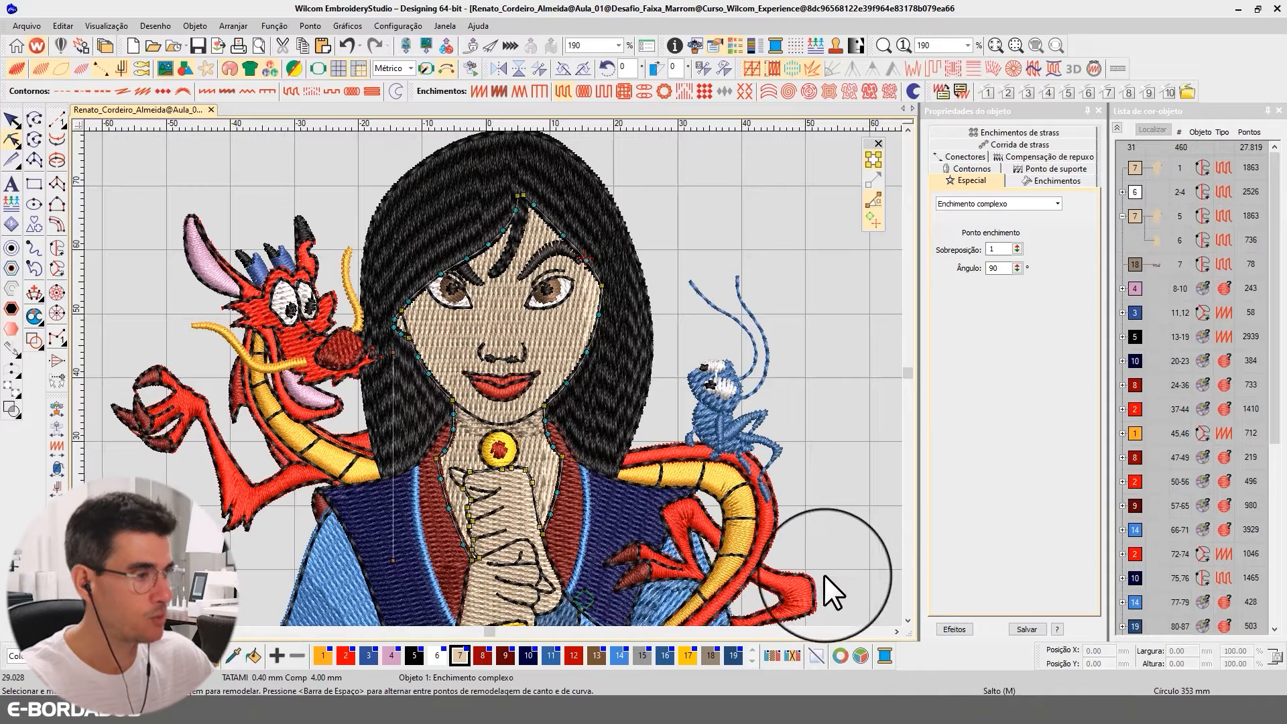
pyautogui.moveTo(849, 587); pyautogui.dragTo(424, 408)
pyautogui.press('Delete')
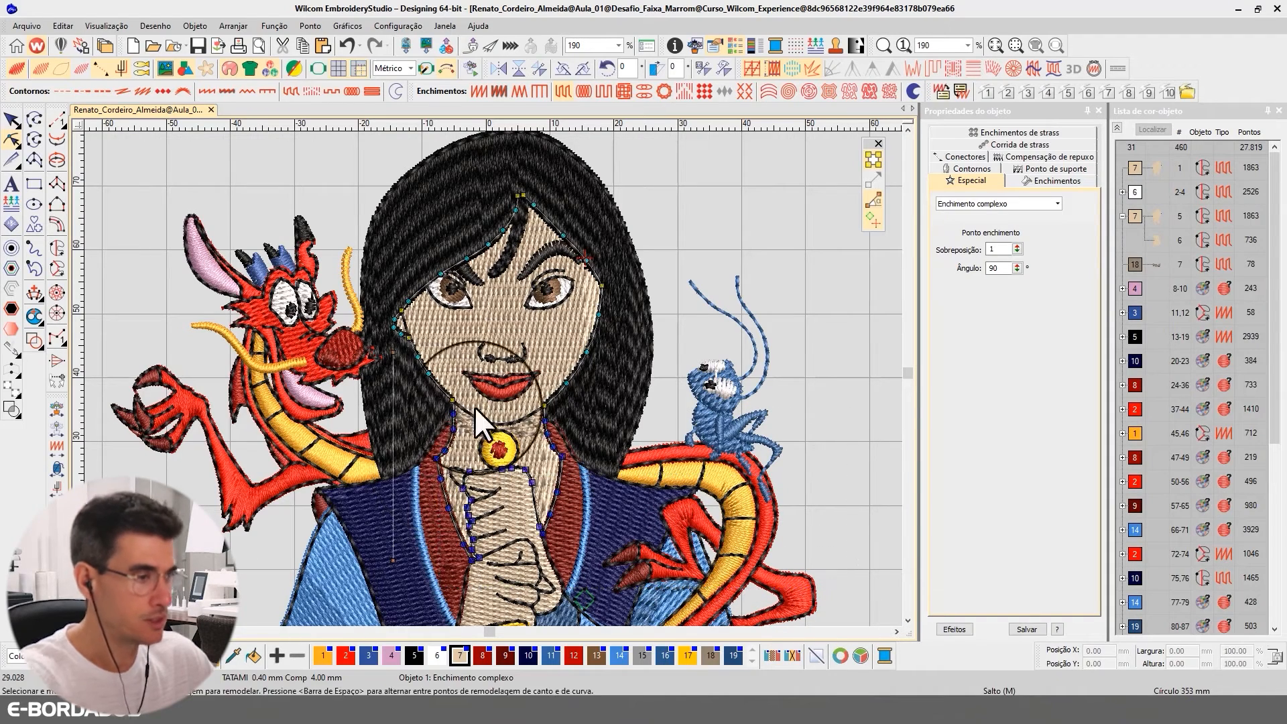
pyautogui.click(497, 401)
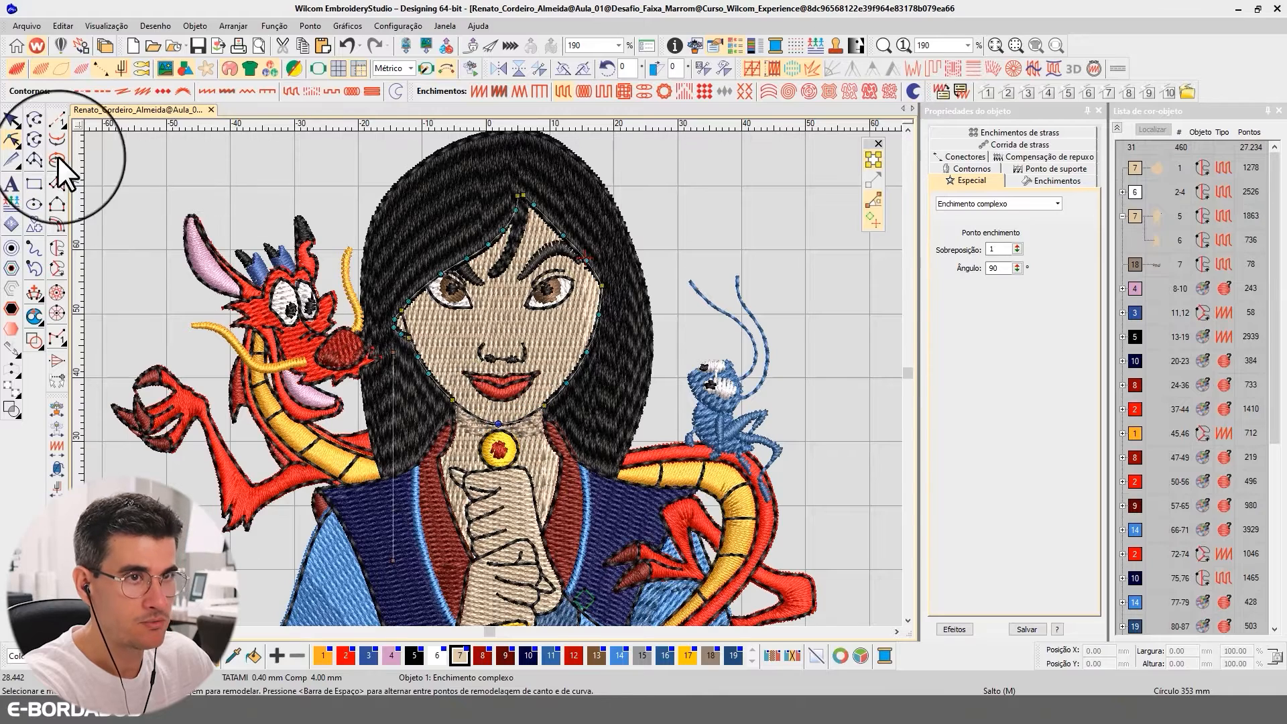
pyautogui.click(11, 120)
pyautogui.moveTo(1156, 172); pyautogui.dragTo(1157, 216)
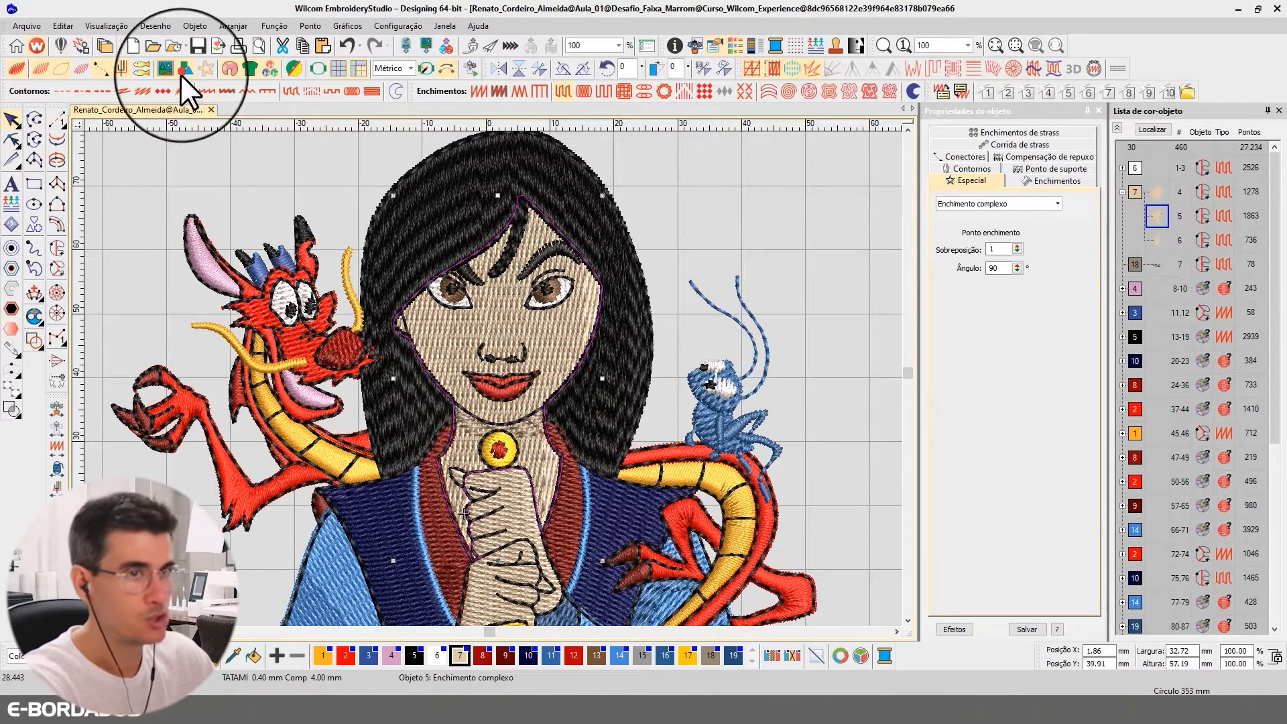
# Delete the face outline nodes from the original skin fill so it covers only the neck, and fit its top edge under the chin
pyautogui.click(12, 140)
pyautogui.moveTo(363, 177); pyautogui.dragTo(622, 302)
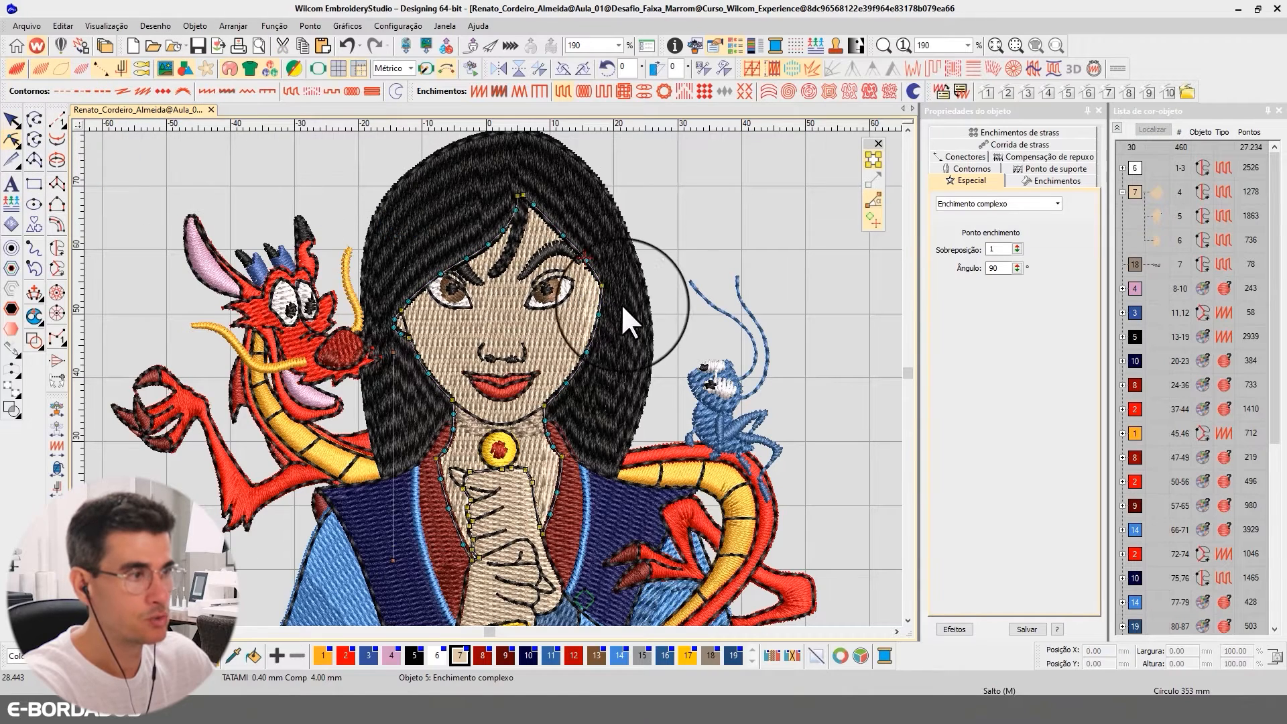
pyautogui.press('Delete')
pyautogui.moveTo(324, 180); pyautogui.dragTo(442, 340)
pyautogui.press('Delete')
pyautogui.press('Delete')
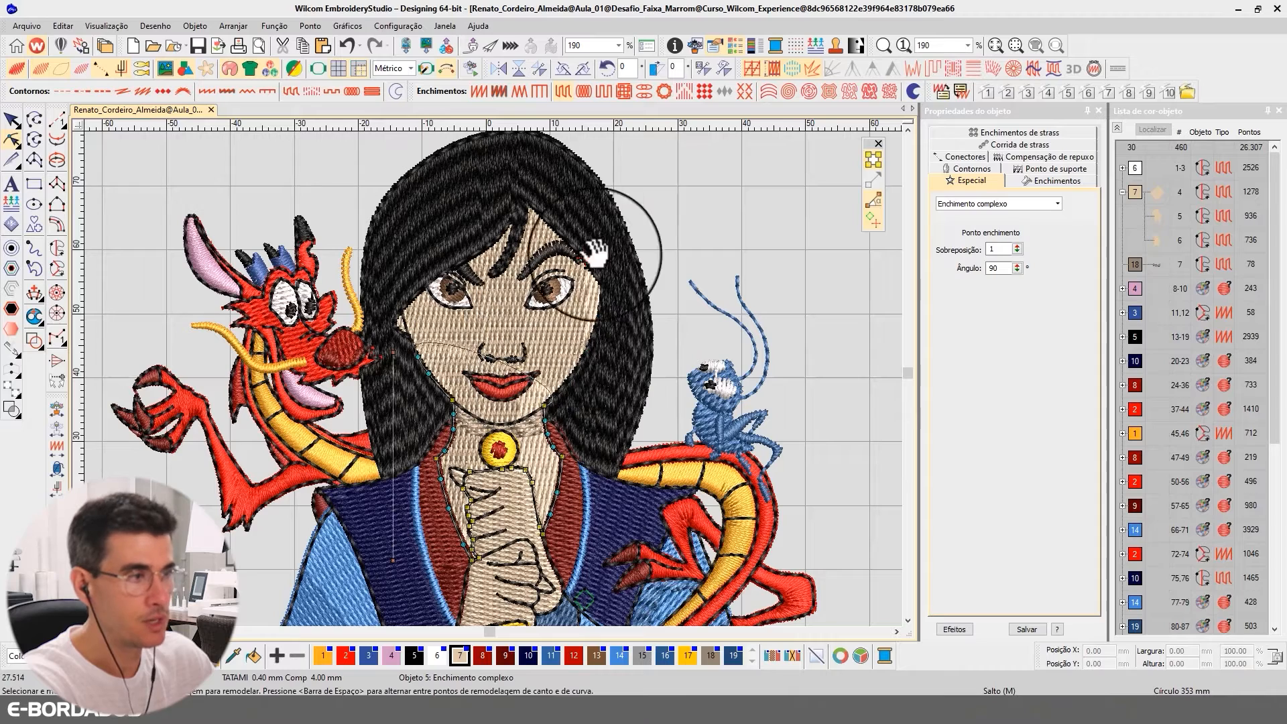
pyautogui.moveTo(638, 199); pyautogui.dragTo(433, 389)
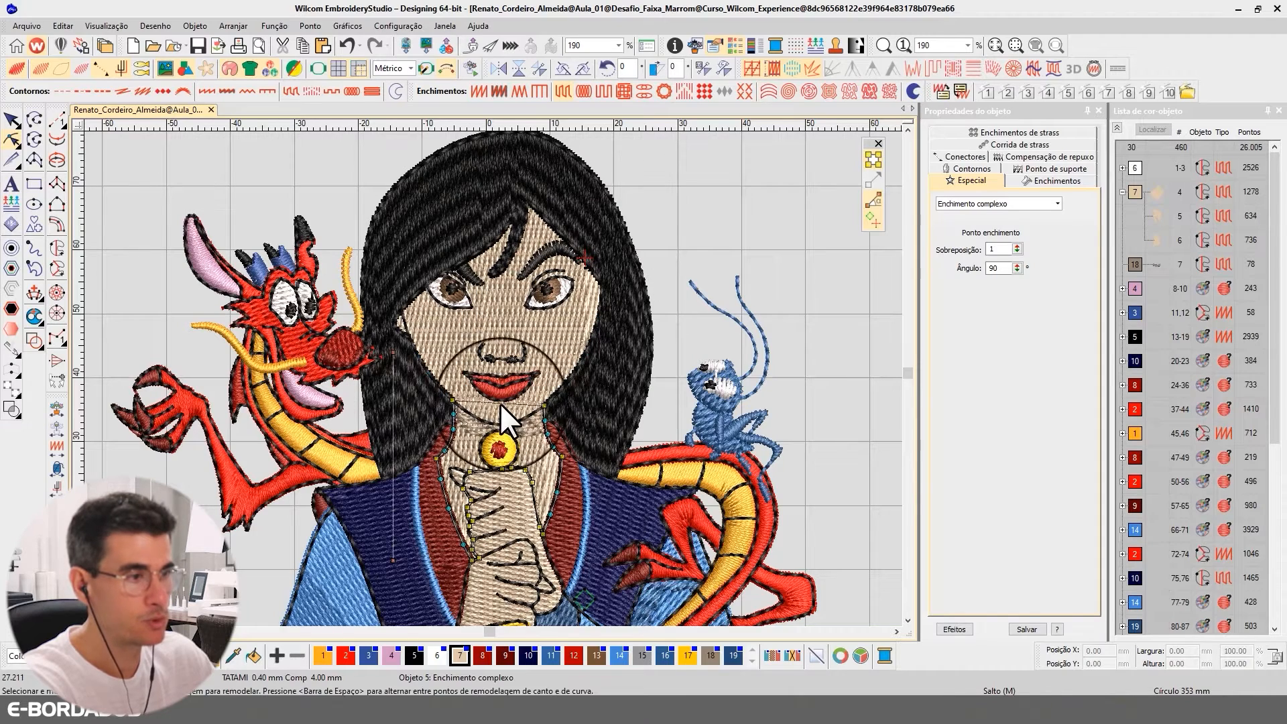
pyautogui.press('Delete')
pyautogui.moveTo(496, 420); pyautogui.dragTo(497, 423)
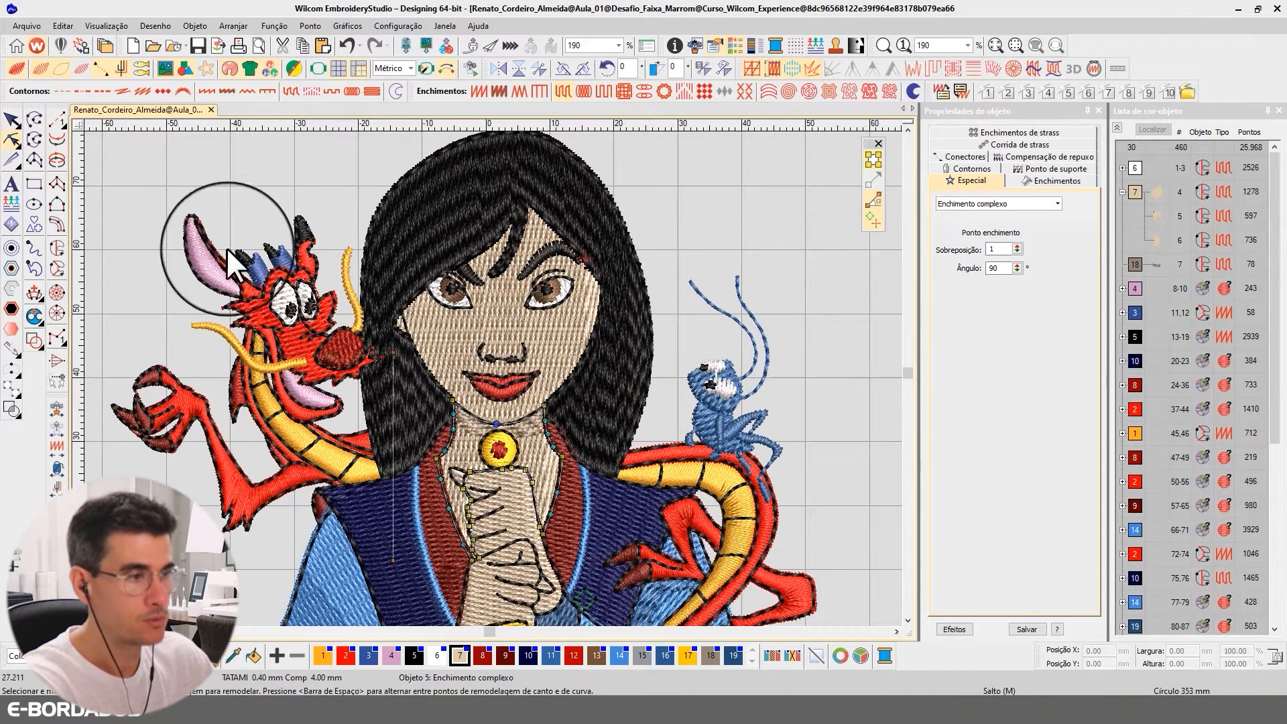
# Add curve nodes on both sides of the neck fill's upper edge and shape it to the chin outline
pyautogui.scroll(3, 579, 436)
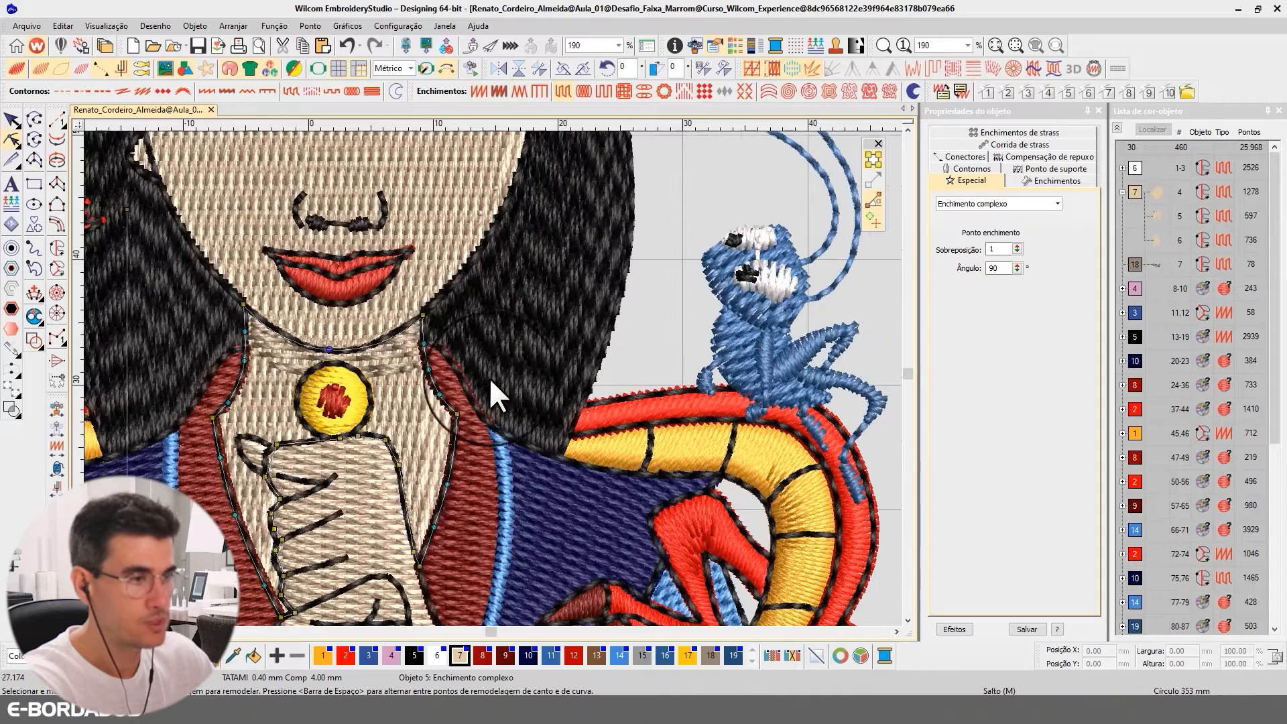
pyautogui.rightClick(400, 335)
pyautogui.moveTo(400, 334); pyautogui.dragTo(391, 334)
pyautogui.rightClick(291, 339)
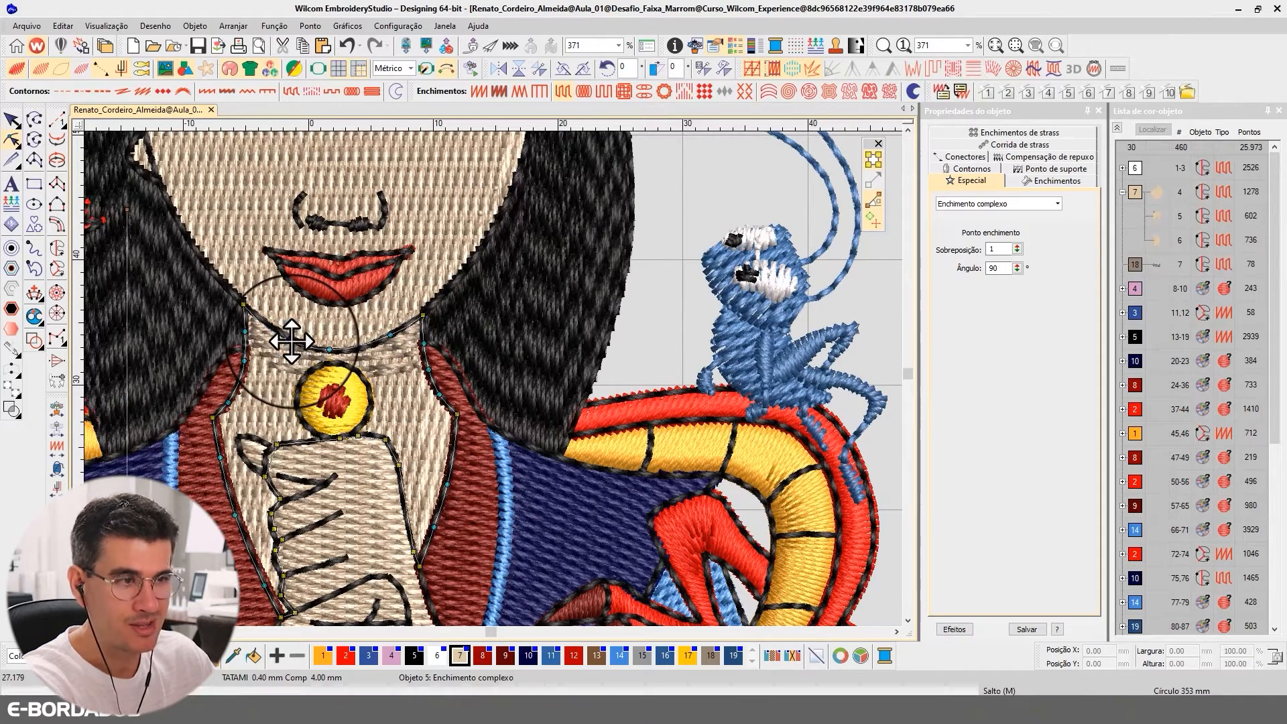
pyautogui.moveTo(290, 339); pyautogui.dragTo(296, 342)
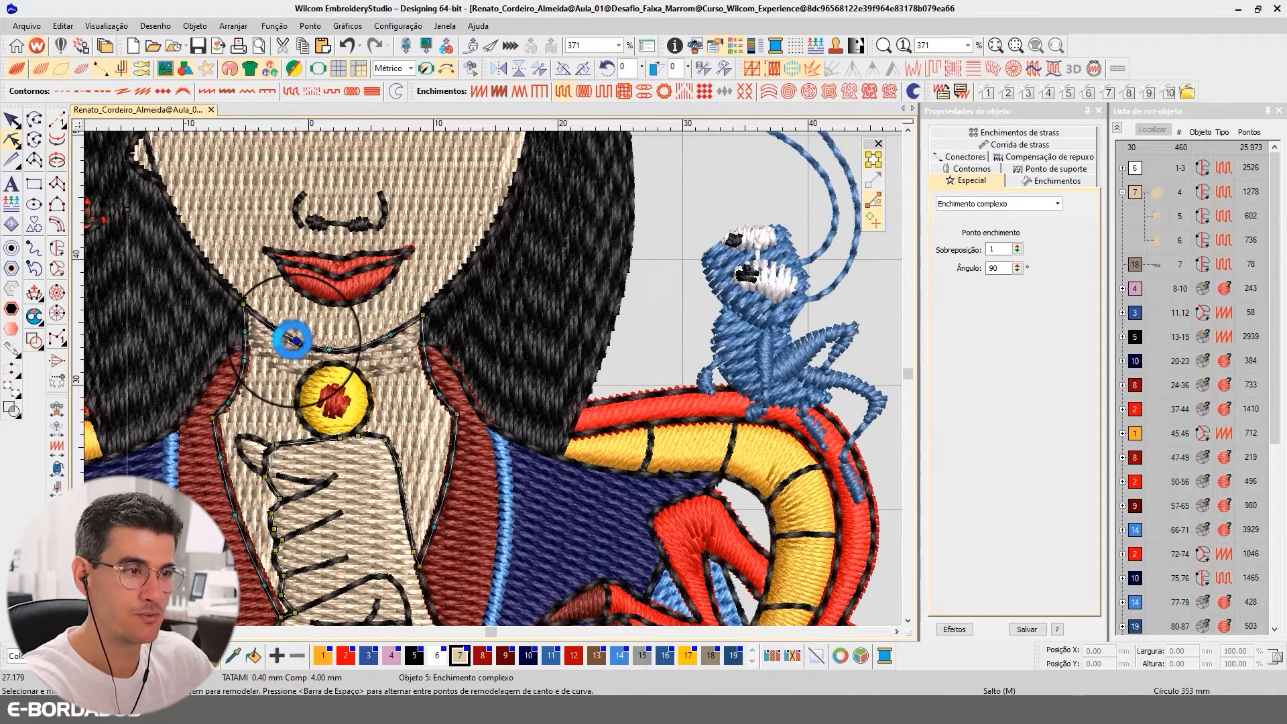
# Reshape the face fill's lower edge with nodes on both sides of the chin so it follows the jawline
pyautogui.click(11, 119)
pyautogui.click(11, 139)
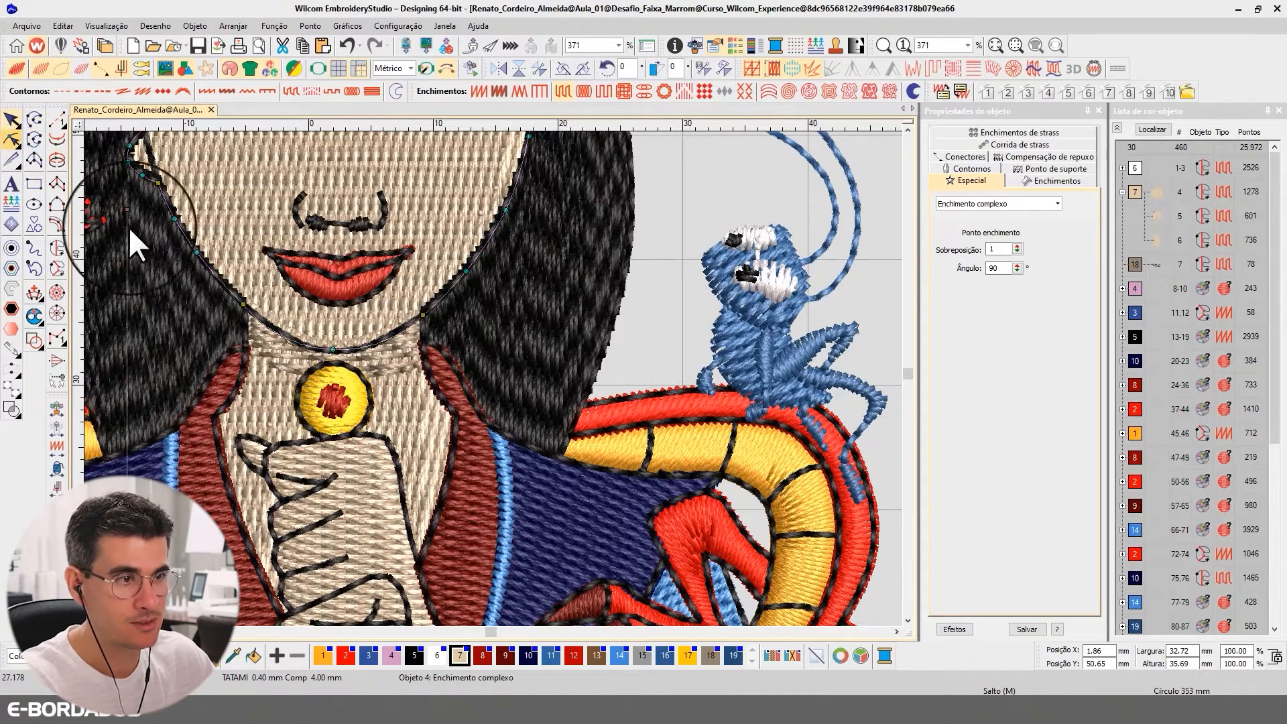
pyautogui.click(275, 330)
pyautogui.click(383, 335)
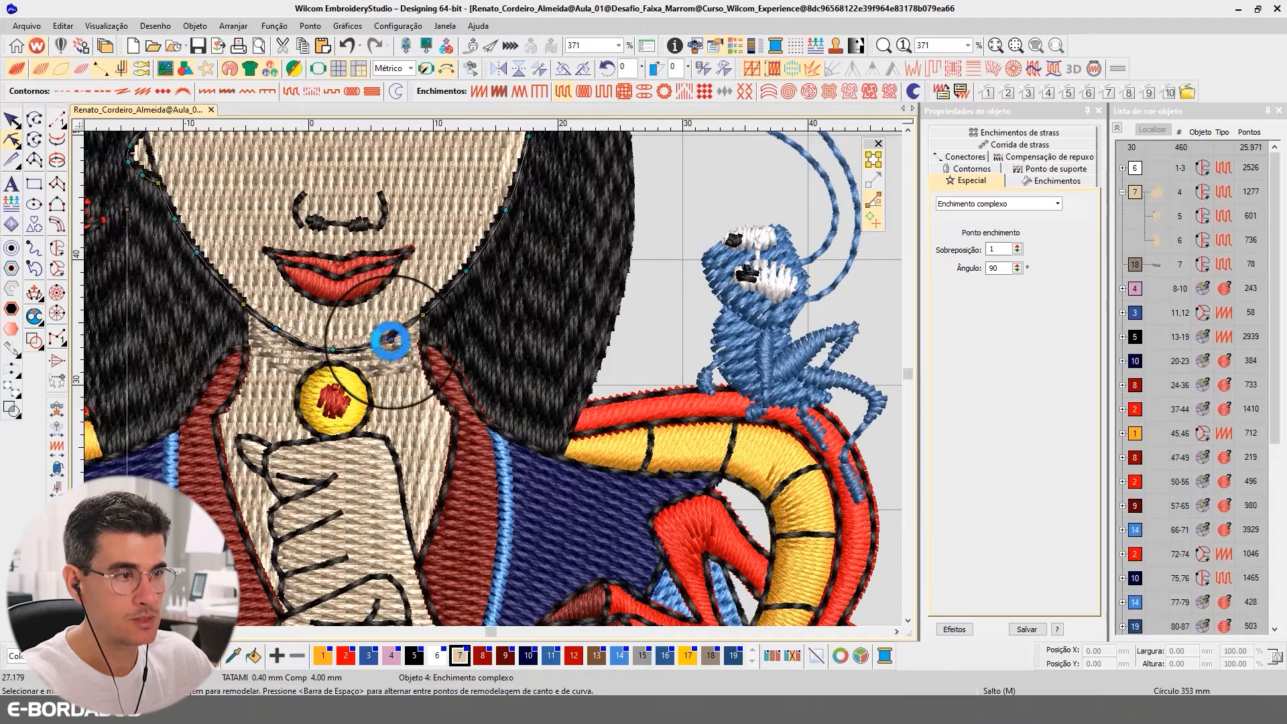
pyautogui.click(12, 120)
pyautogui.scroll(-2, 405, 294)
pyautogui.scroll(-2, 493, 376)
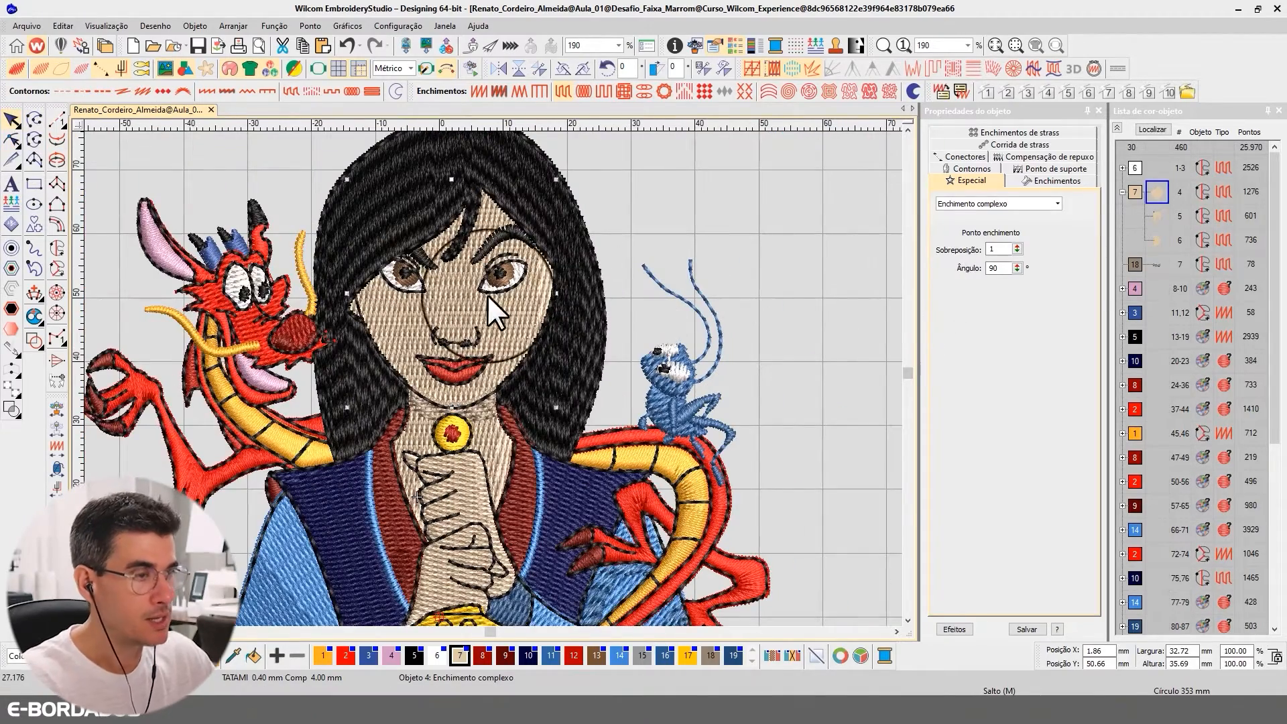
# Set the face fill's stitch angle to 45°
pyautogui.moveTo(1011, 267); pyautogui.dragTo(935, 262)
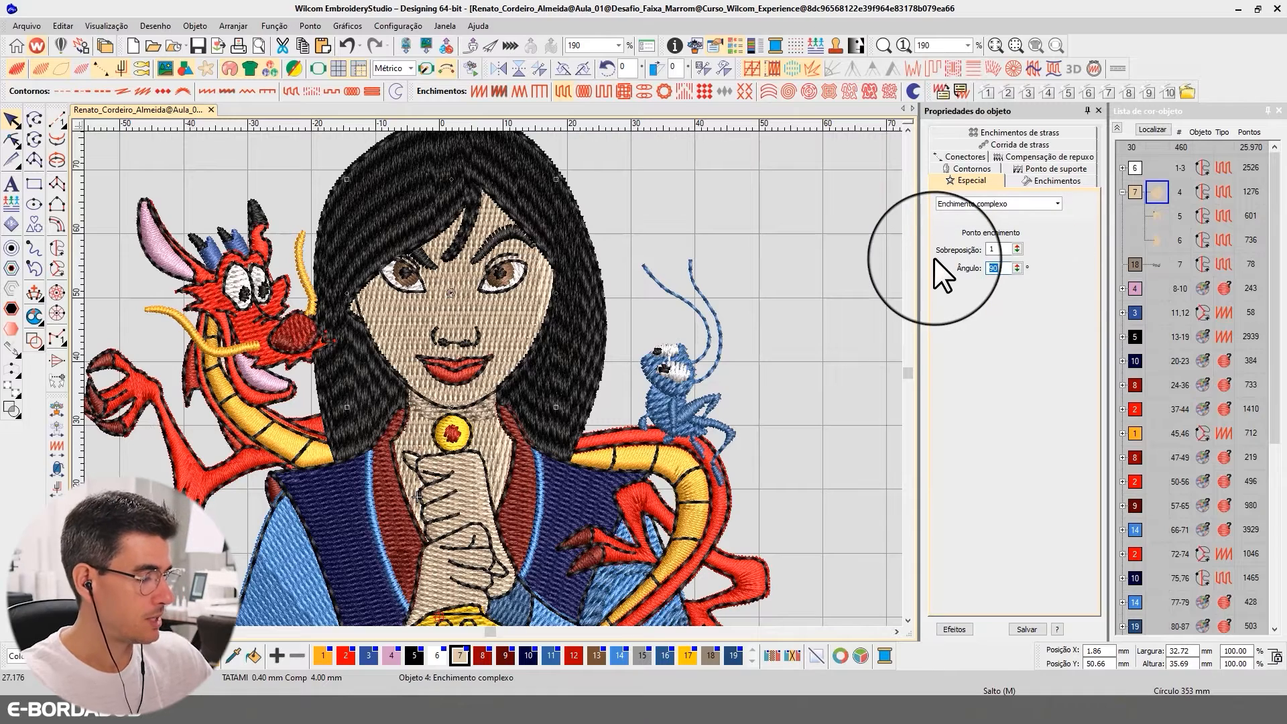
pyautogui.write('45')
pyautogui.press('Return')
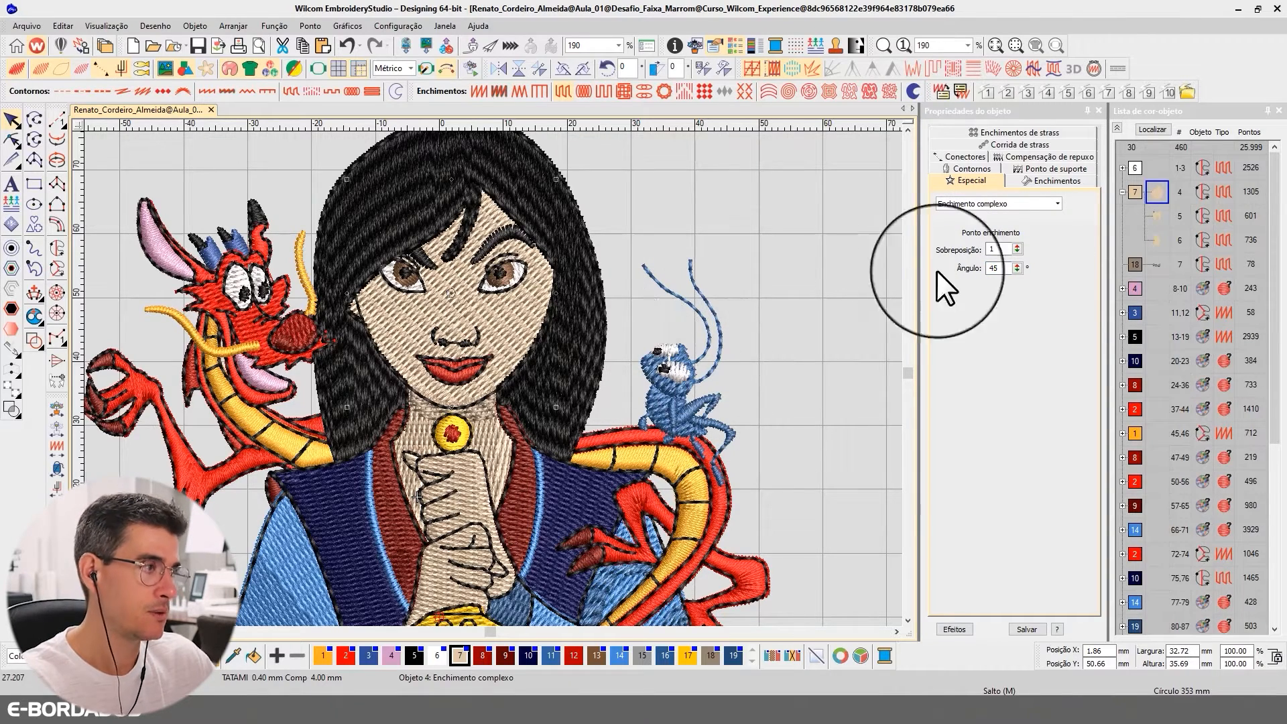
# Reshape the face fill by rotating its stitch angle line to 150°
pyautogui.click(12, 140)
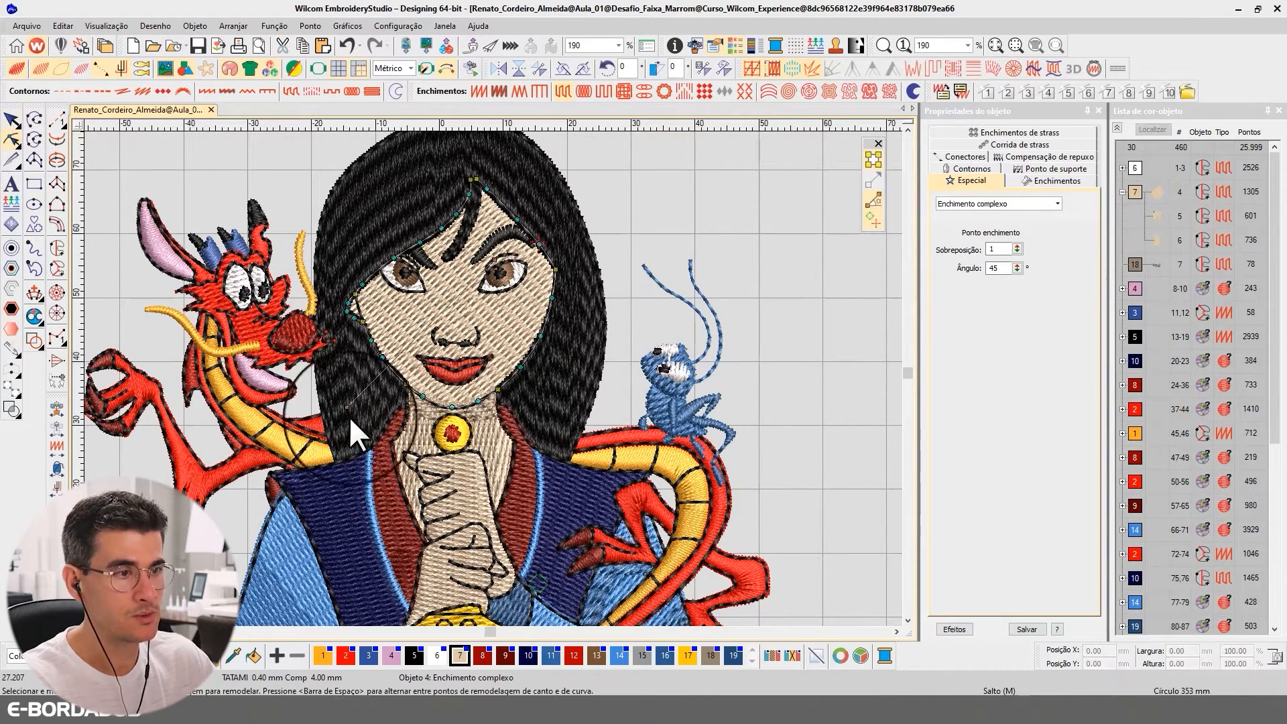
pyautogui.moveTo(347, 407); pyautogui.dragTo(365, 265)
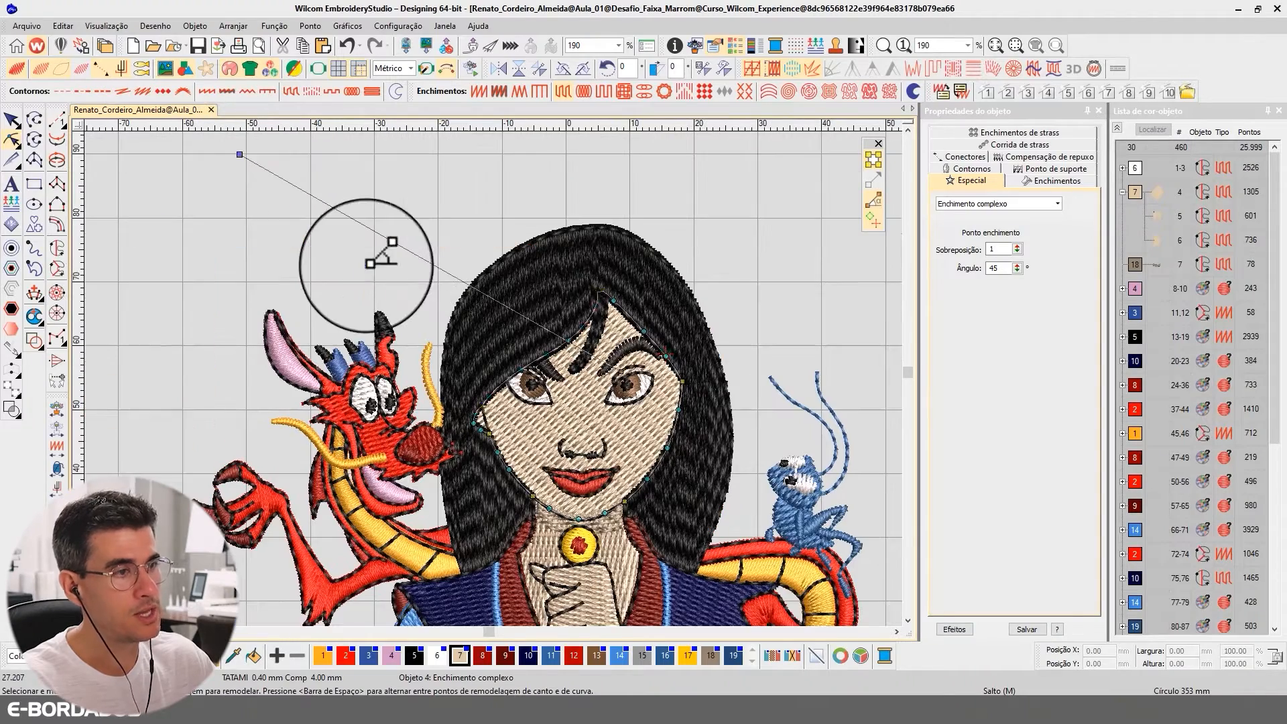
pyautogui.click(12, 120)
# Compare the stitch angles of the face, neck and hand fills and examine how they contrast in the whole design
pyautogui.scroll(-1, 740, 452)
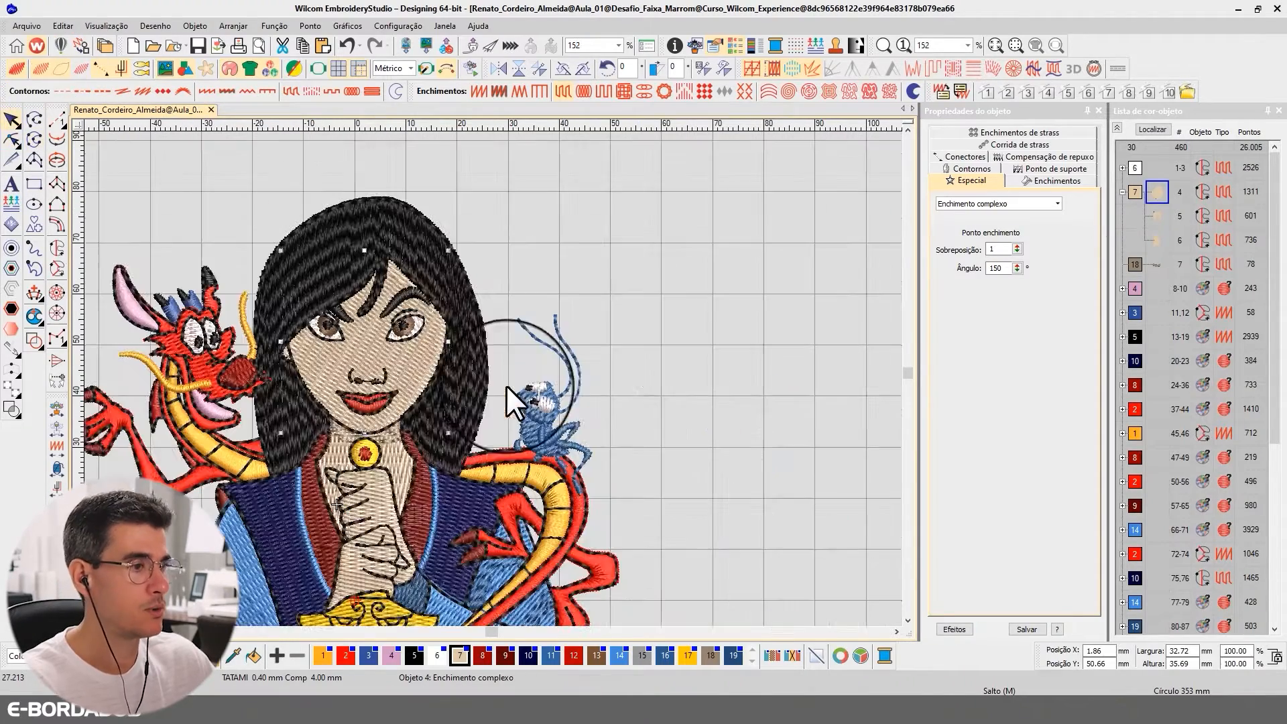
pyautogui.press('b')
pyautogui.moveTo(259, 248); pyautogui.dragTo(593, 468)
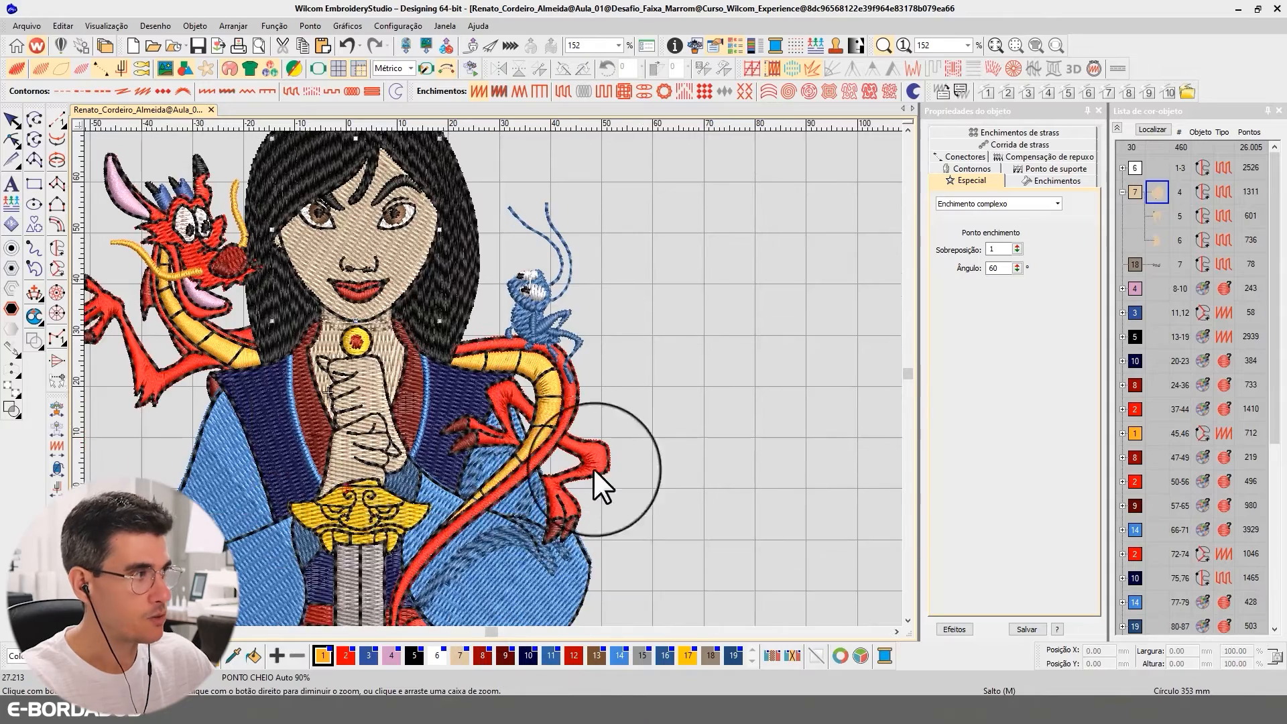
pyautogui.click(1173, 199)
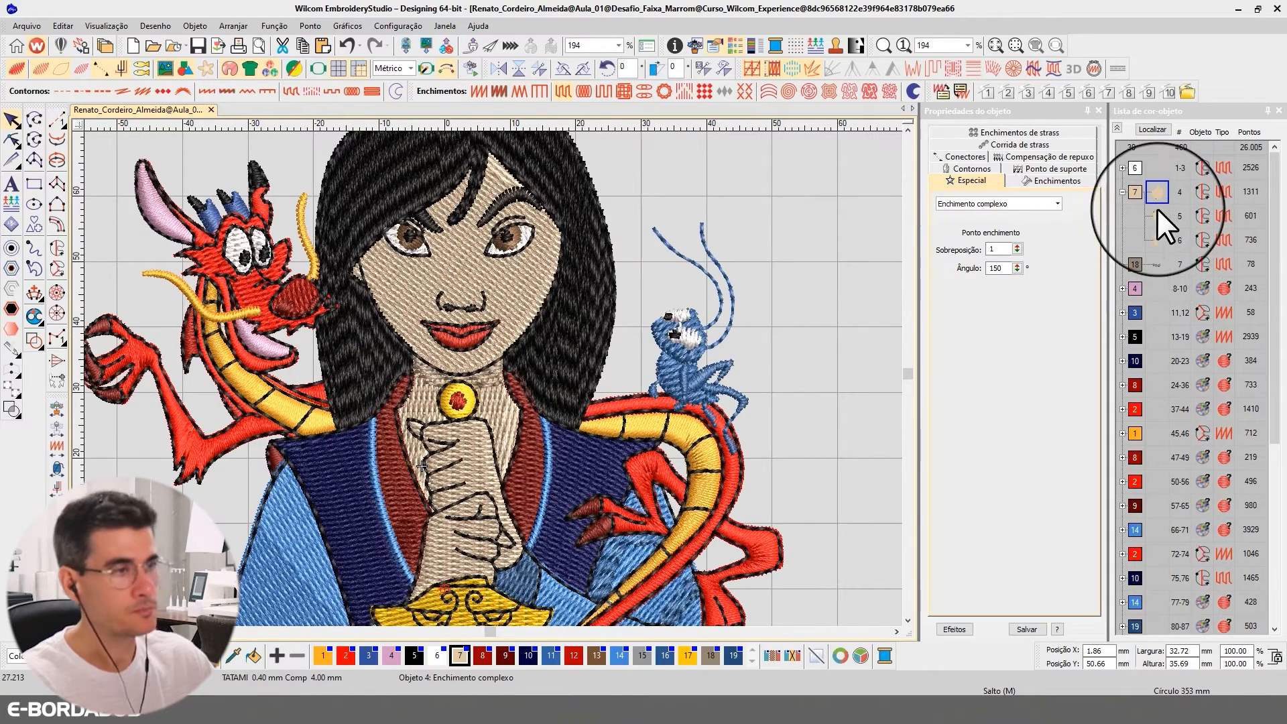
pyautogui.click(484, 272)
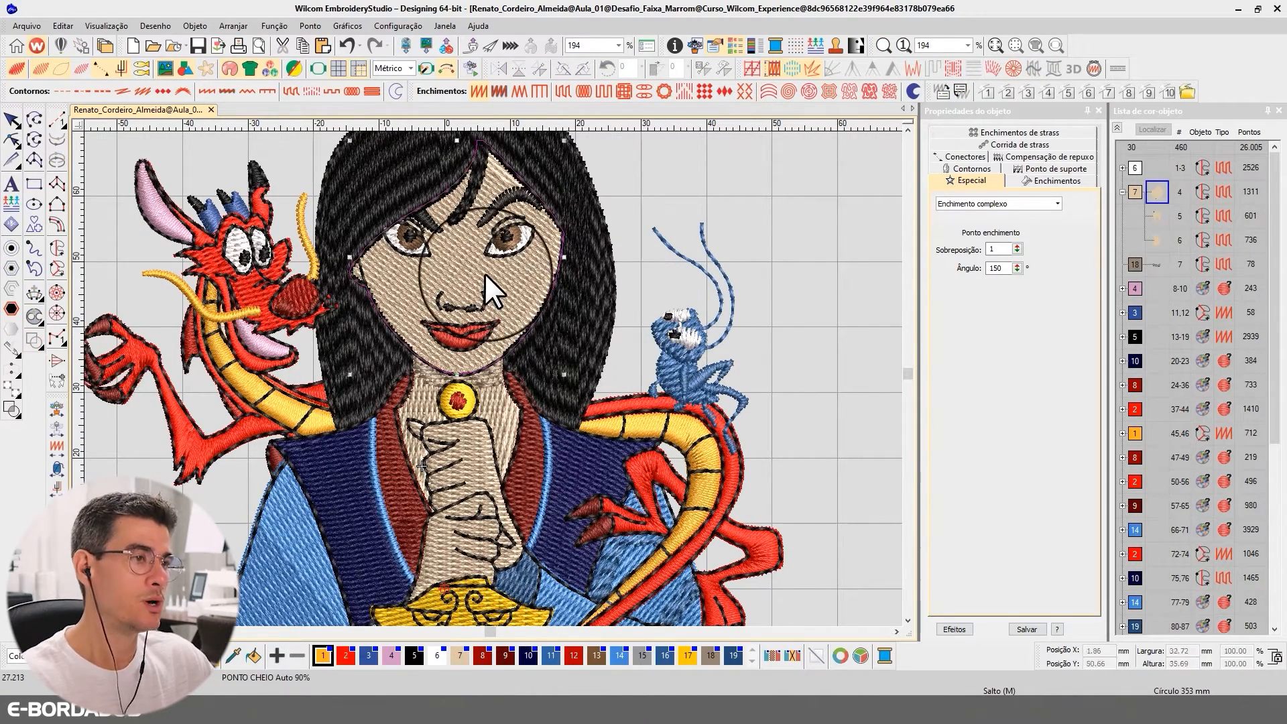
pyautogui.click(520, 415)
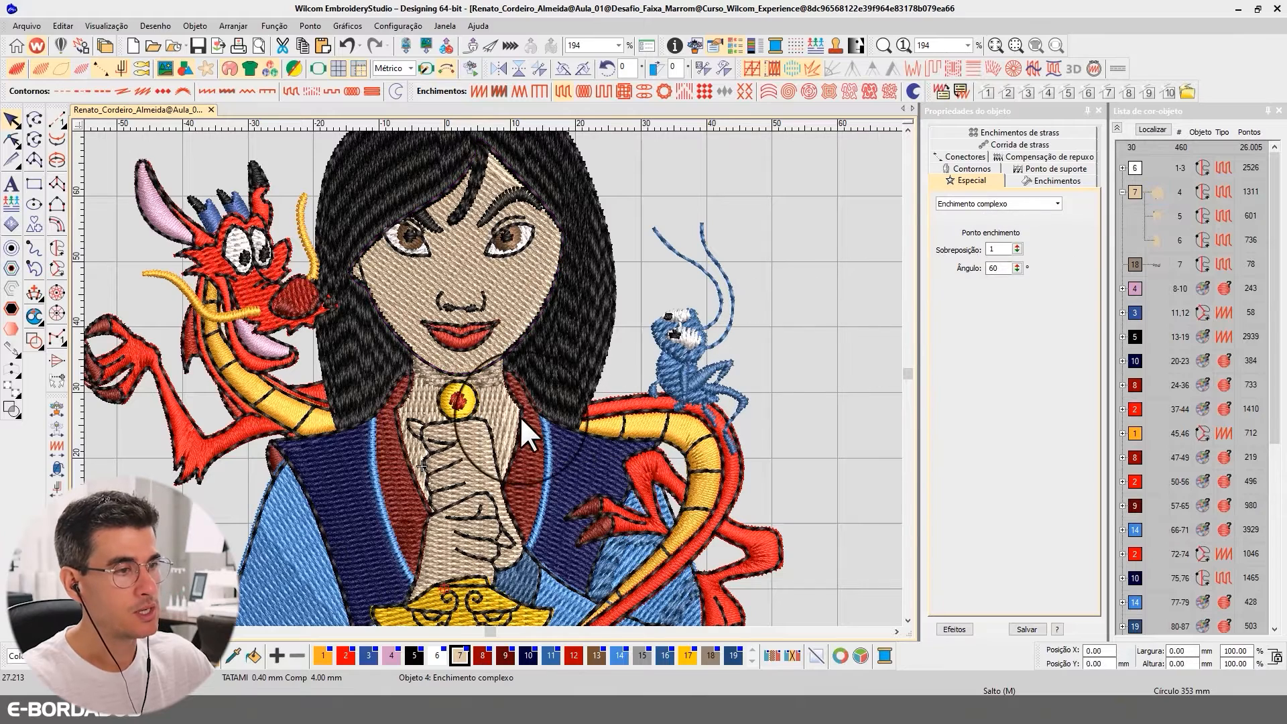
pyautogui.click(497, 412)
pyautogui.click(472, 448)
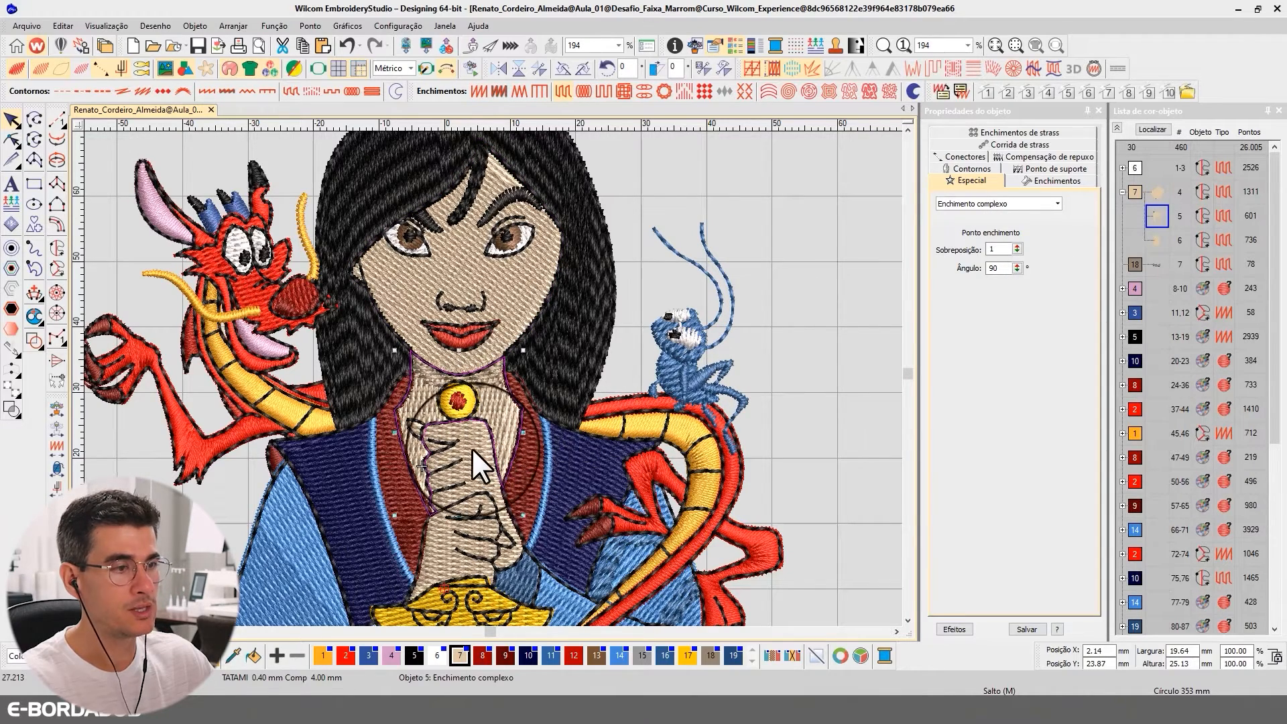
pyautogui.click(1157, 192)
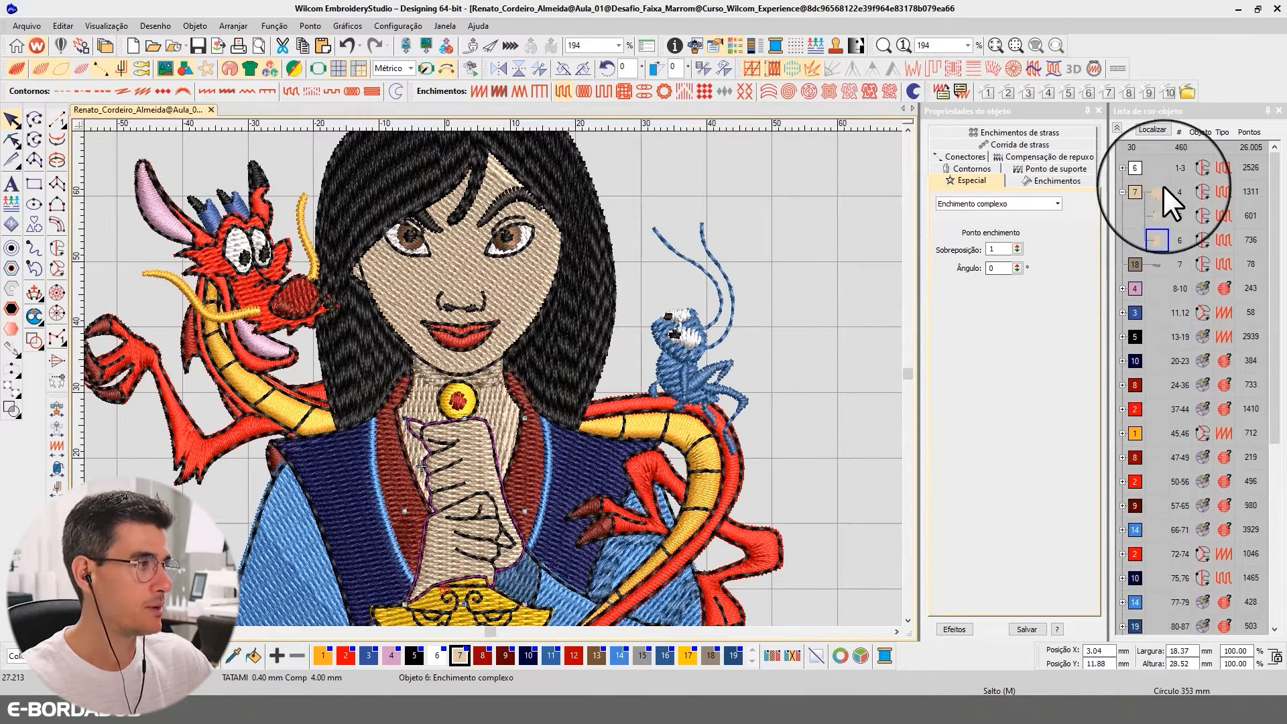
pyautogui.click(10, 141)
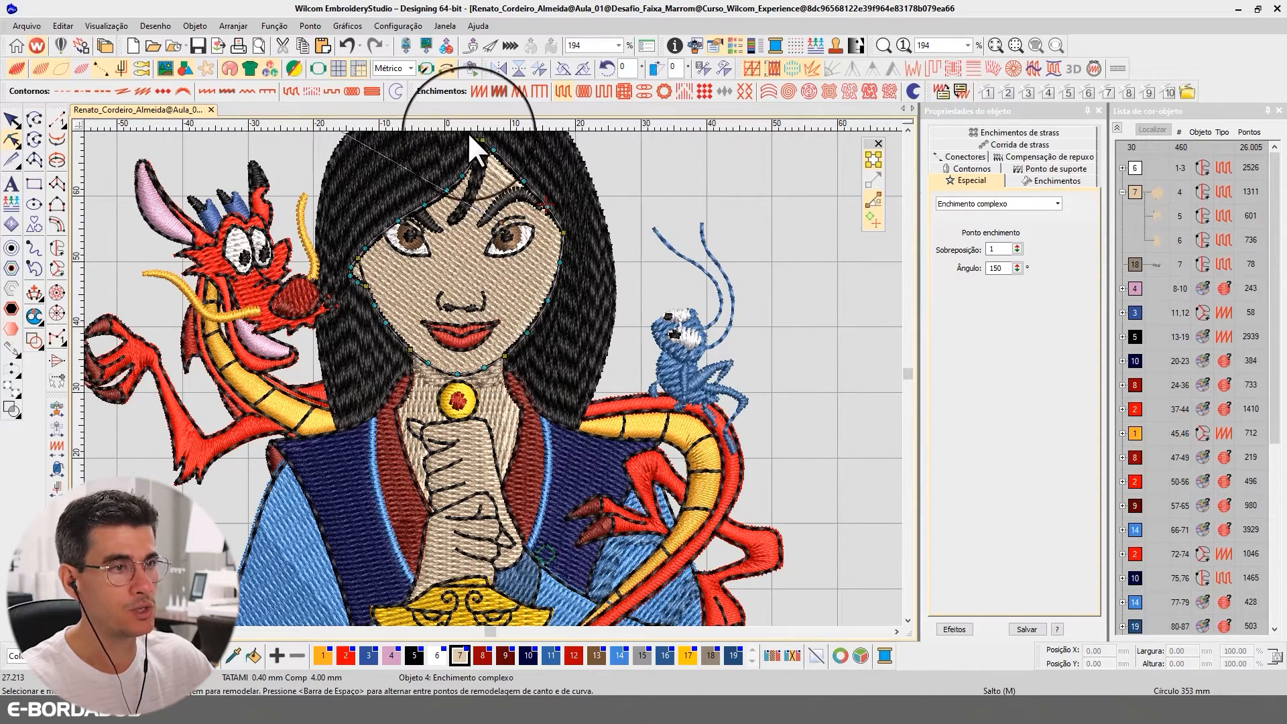
pyautogui.click(34, 119)
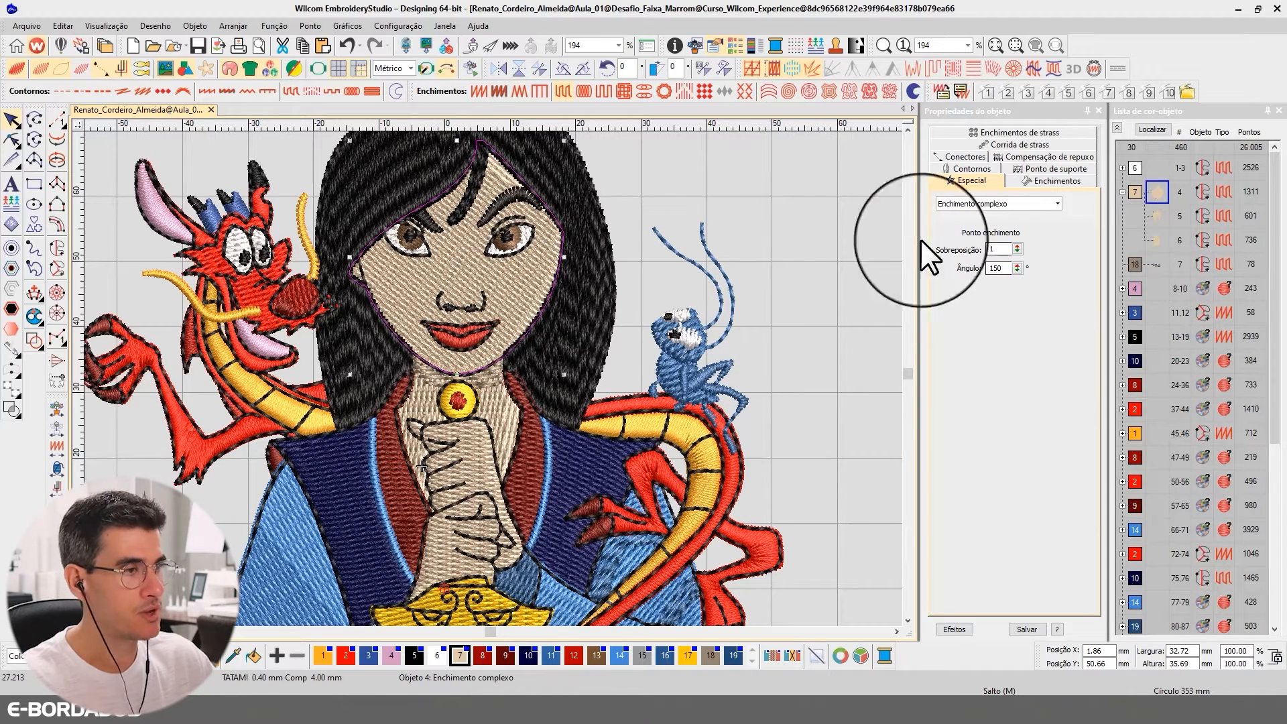
pyautogui.click(1162, 215)
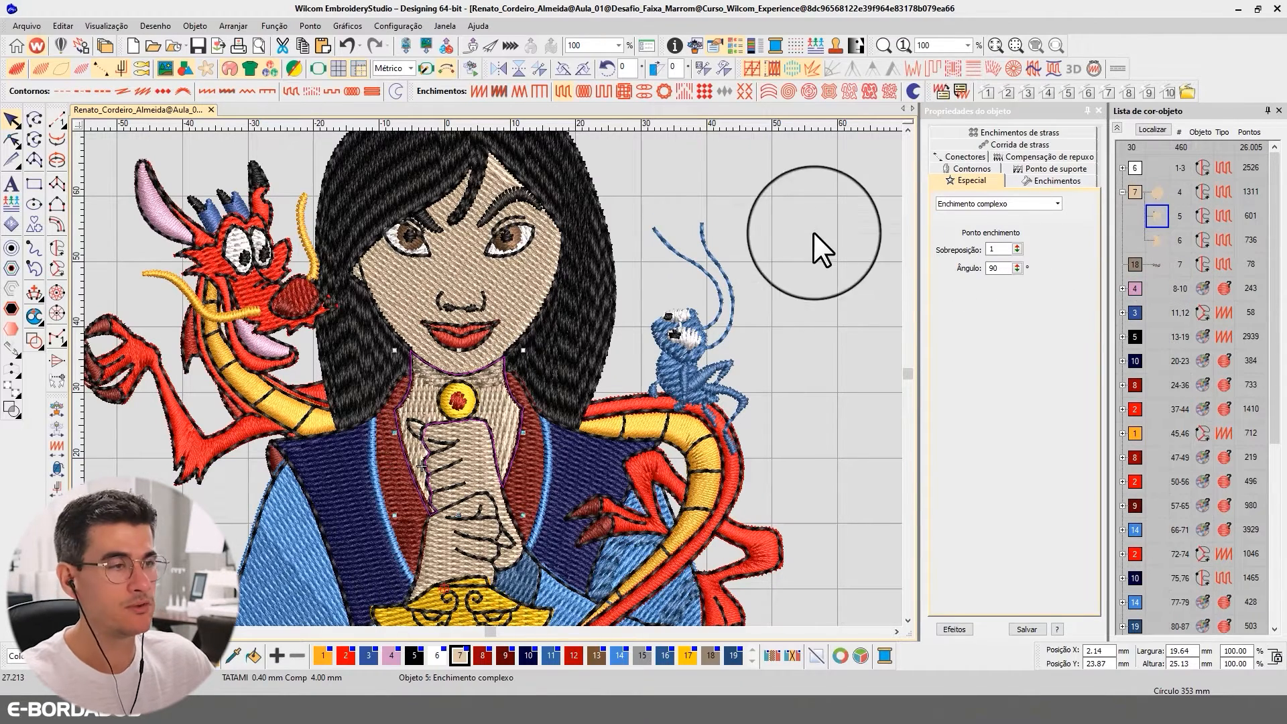
pyautogui.click(529, 268)
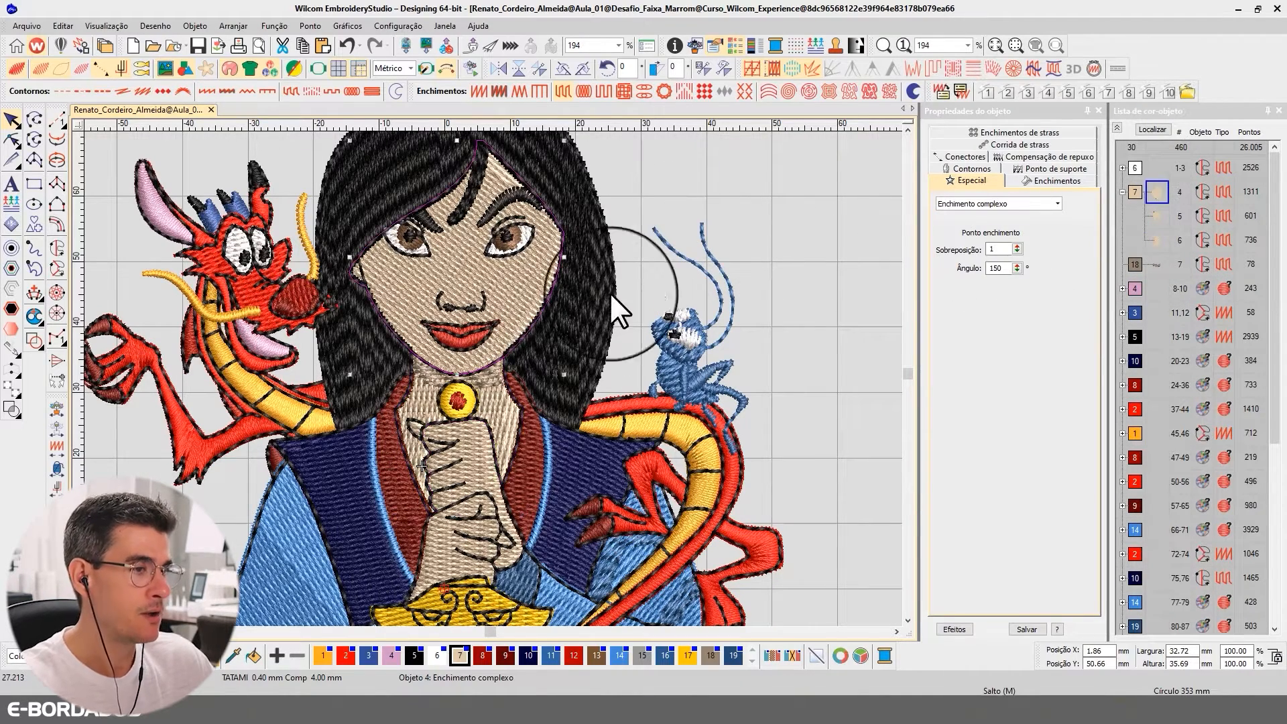
pyautogui.click(787, 223)
pyautogui.scroll(2, 433, 427)
pyautogui.scroll(-4, 494, 377)
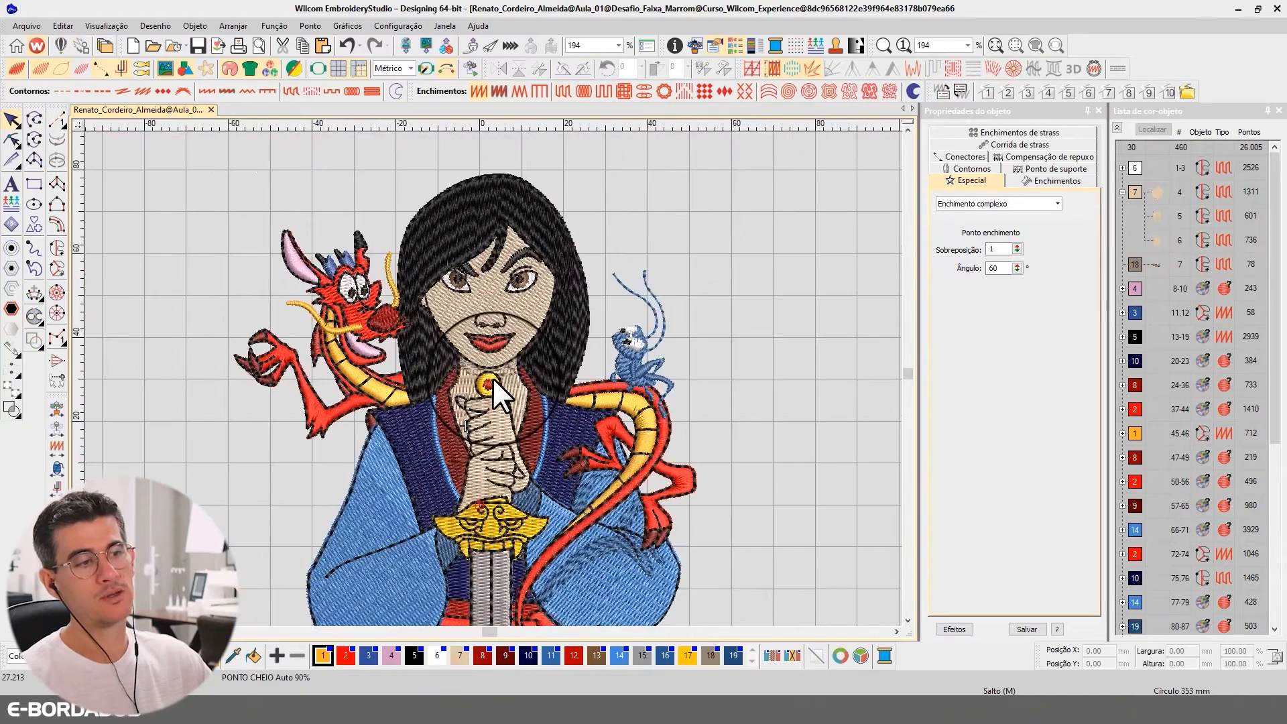
pyautogui.scroll(1, 493, 376)
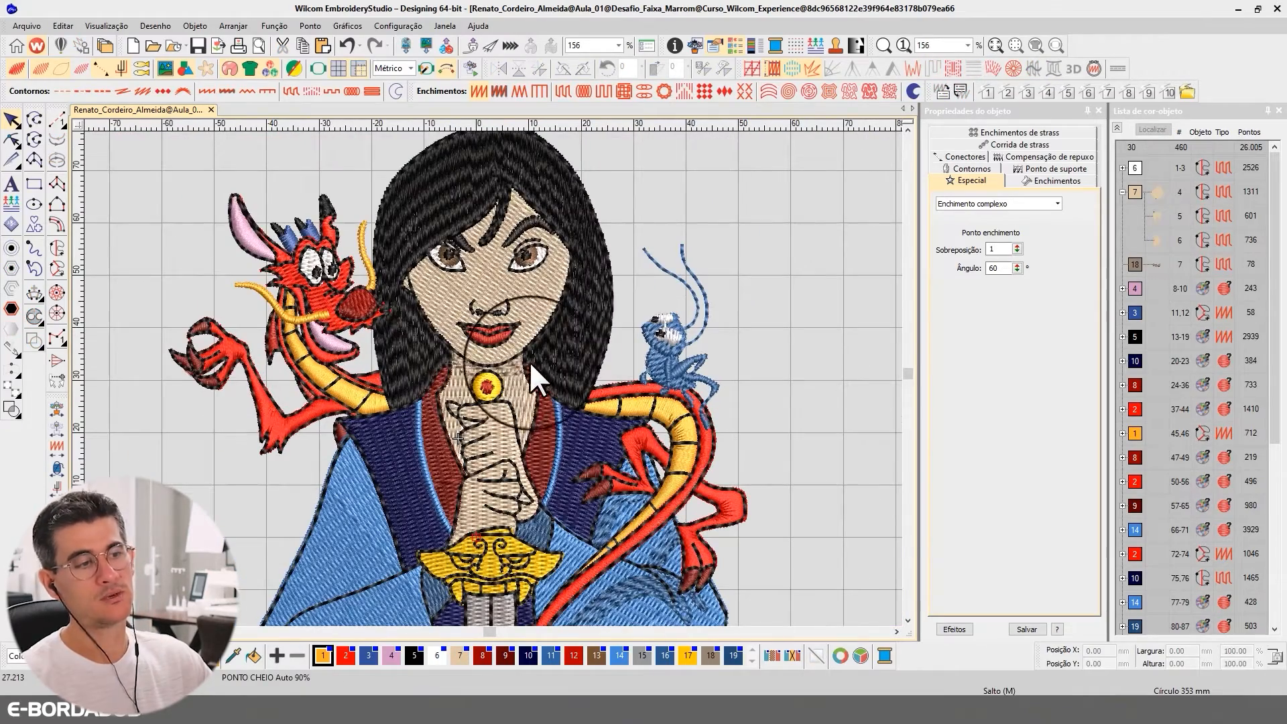
# Select the face, neck and hand fills together and set their Tatami offset fraction A to 0.35
pyautogui.click(492, 282)
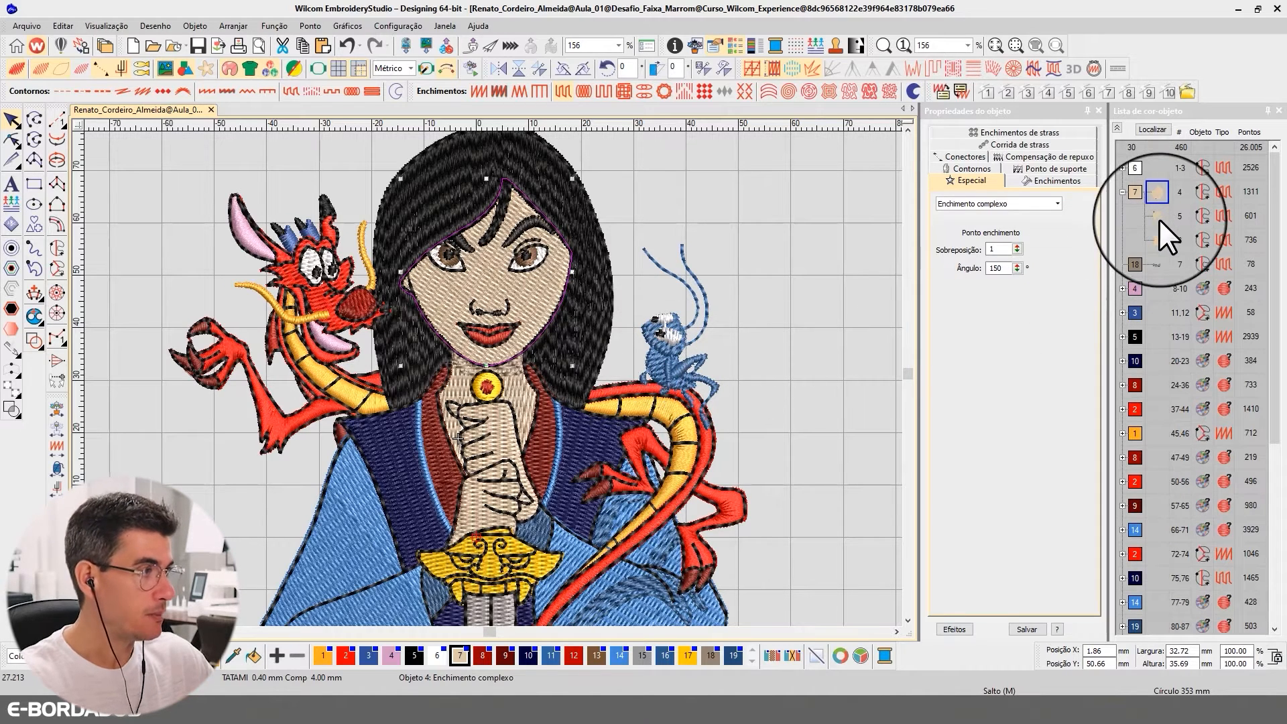
pyautogui.keyDown('shift'); pyautogui.click(1158, 240); pyautogui.keyUp('shift')
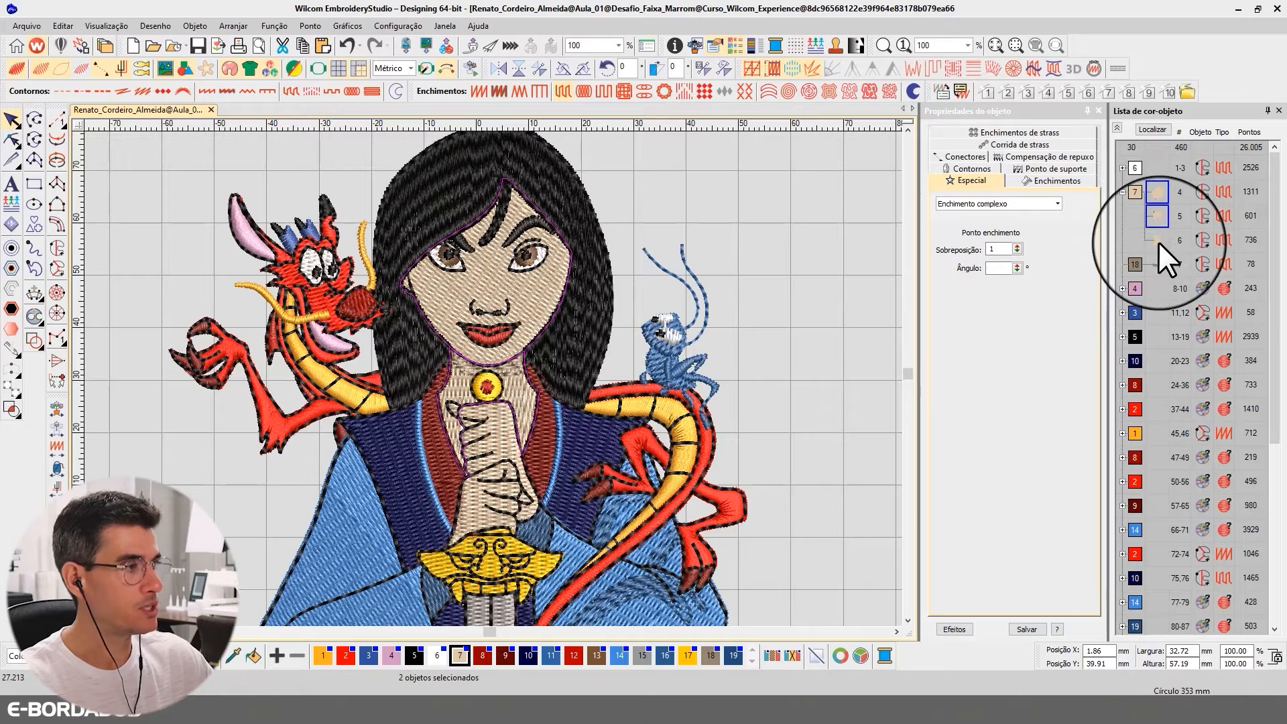
pyautogui.click(1045, 180)
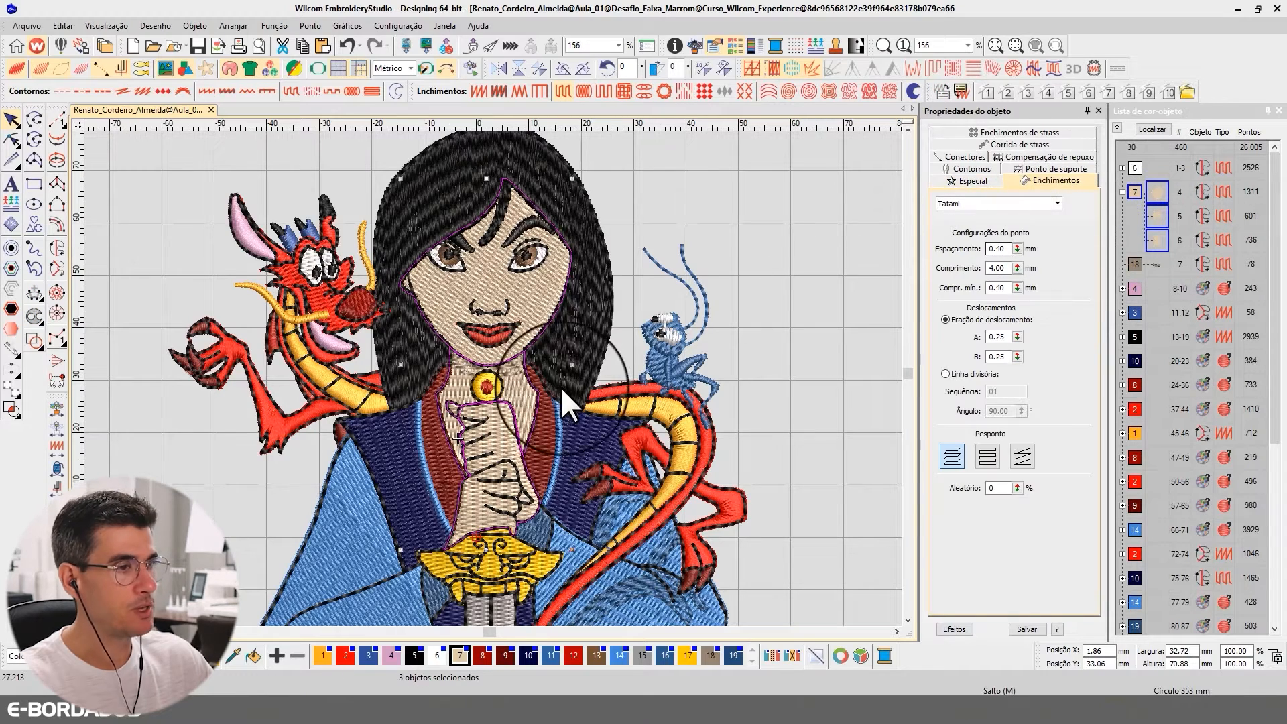
pyautogui.click(1154, 129)
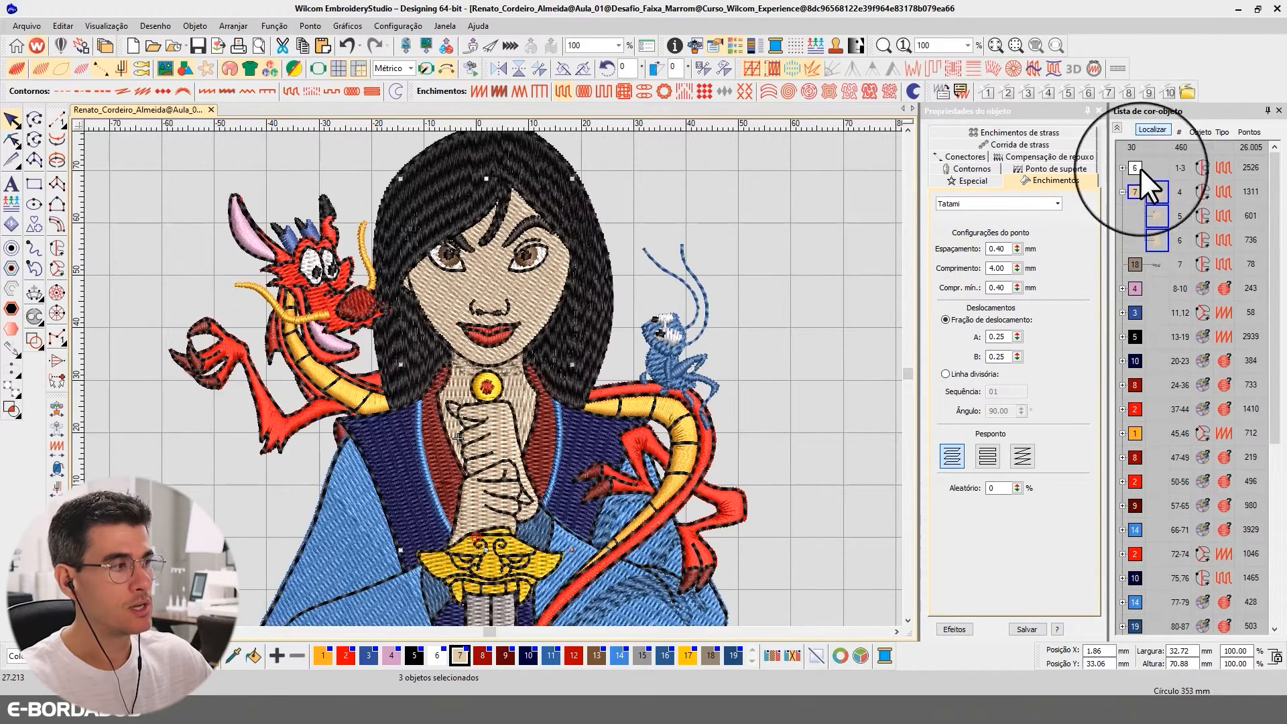
pyautogui.doubleClick(1000, 337)
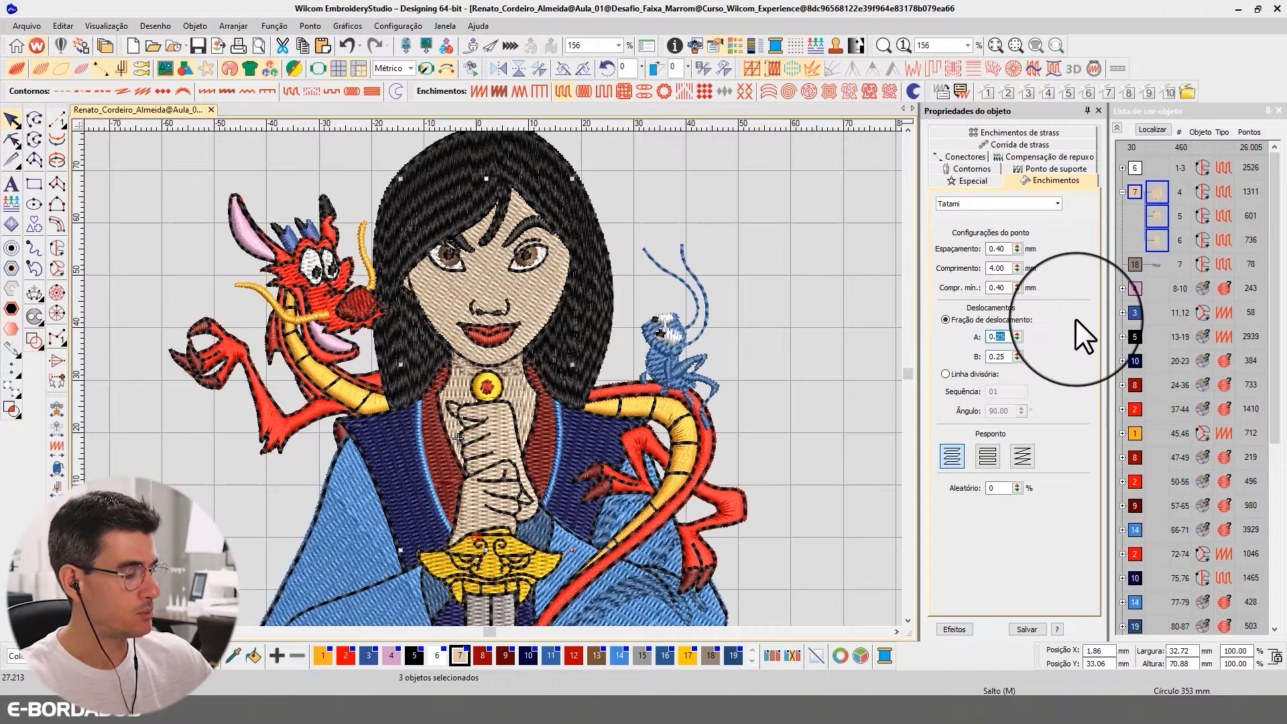
pyautogui.write('35')
pyautogui.press('Return')
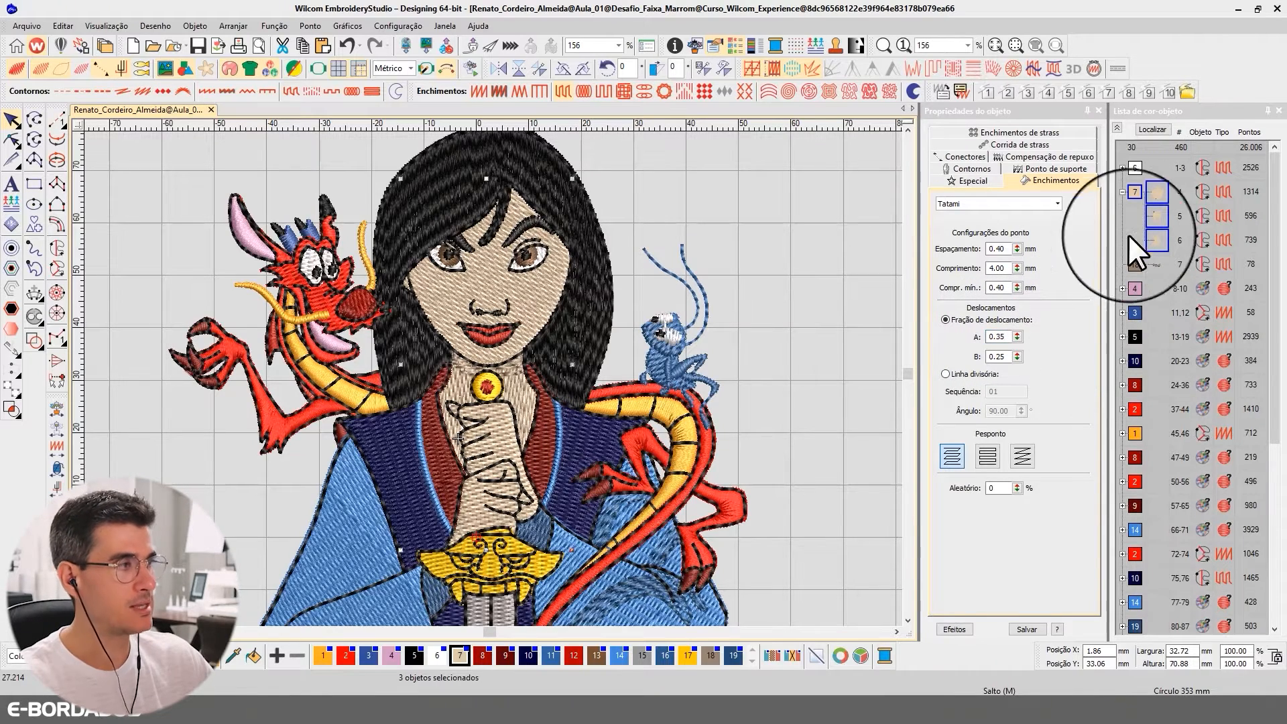
# Isolate the three skin fills to examine their stitch pattern, and restore the full design with nothing selected
pyautogui.click(1152, 130)
pyautogui.click(1157, 127)
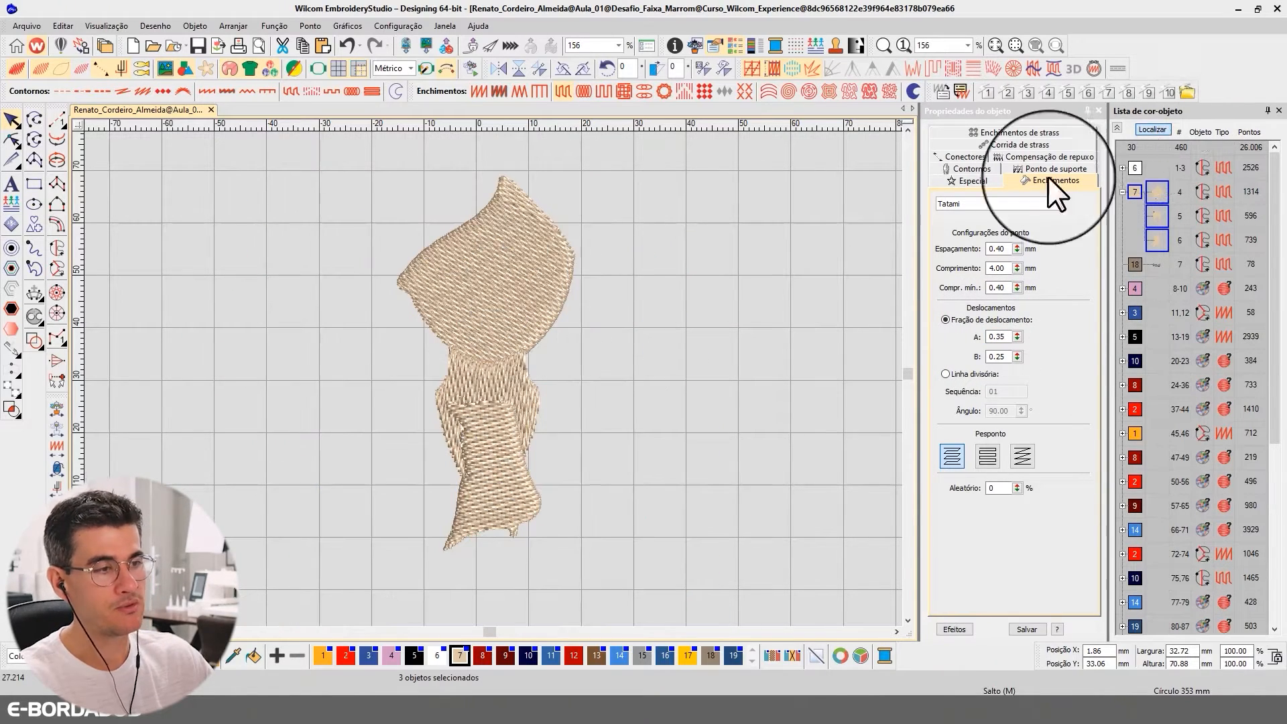
pyautogui.click(762, 217)
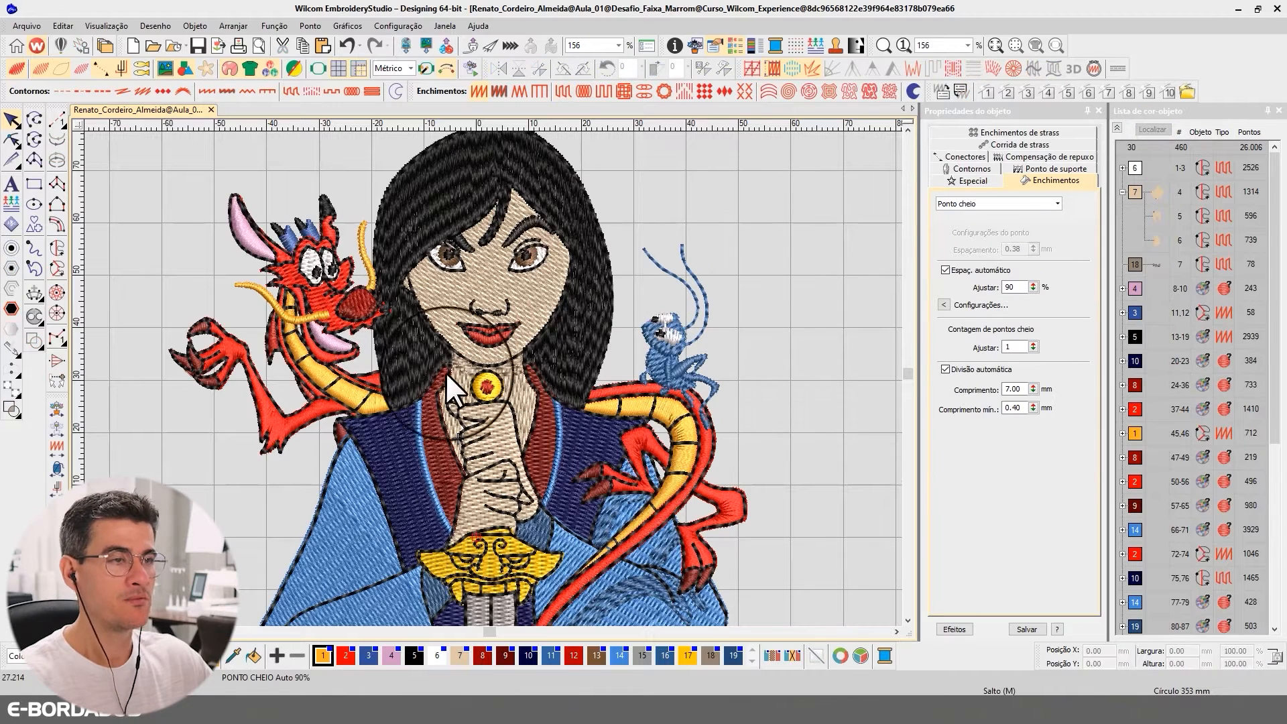